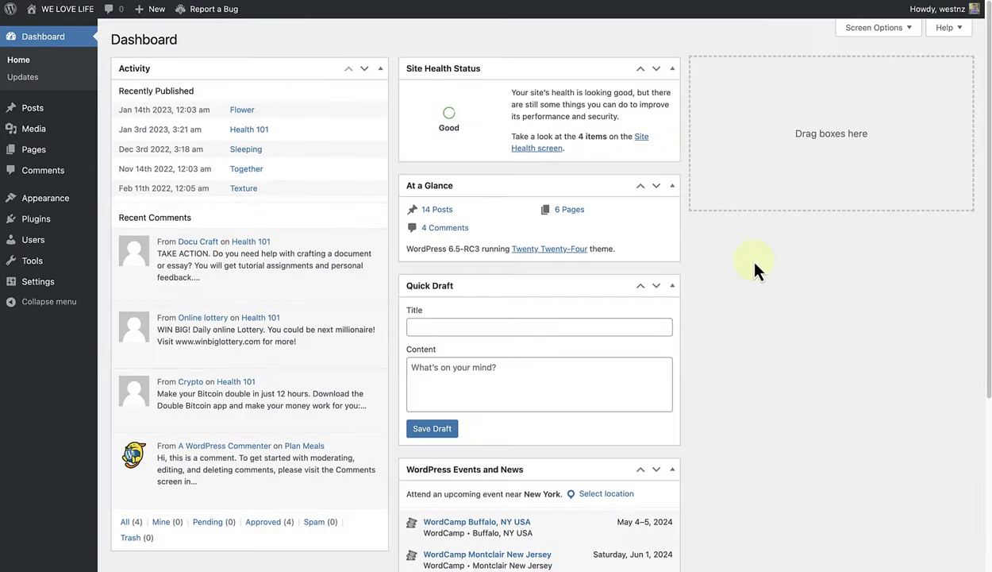
From the dashboard, go to Appearance > Editor > Templates and open Single Posts from Manage all templates.
{"action": "mouse_move", "coordinate": [71, 199]}
{"action": "left_click", "coordinate": [118, 218]}
{"action": "left_click", "coordinate": [112, 227]}
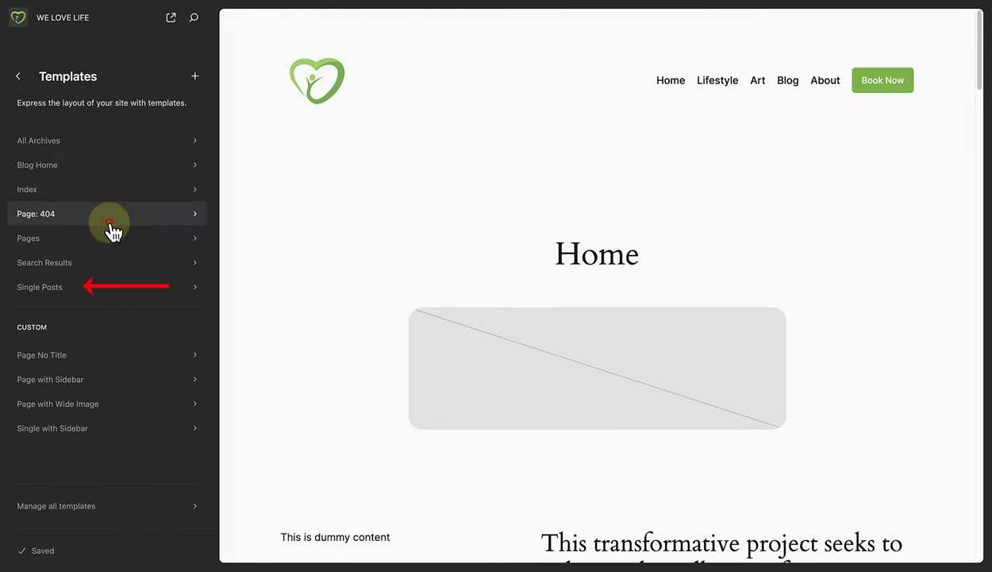
{"action": "left_click", "coordinate": [86, 290]}
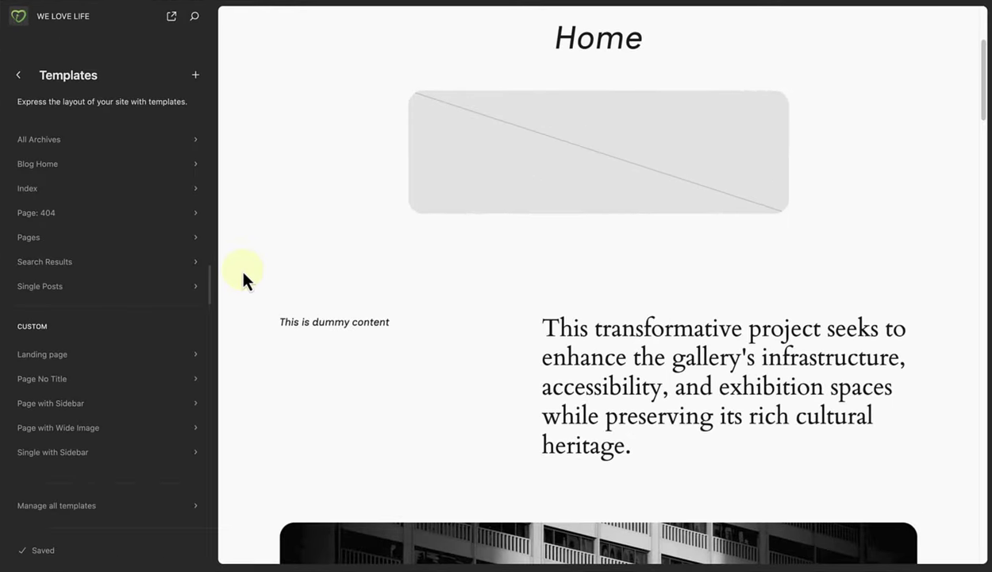
{"action": "left_click", "coordinate": [73, 502]}
{"action": "left_click", "coordinate": [291, 508]}
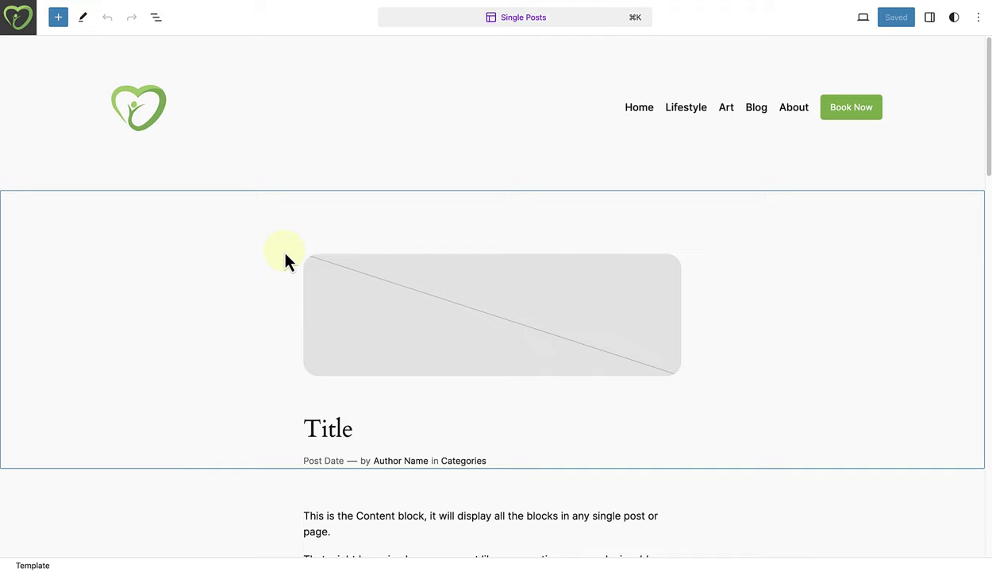
{"action": "scroll", "coordinate": [284, 261], "scroll_direction": "down", "scroll_amount": 4}
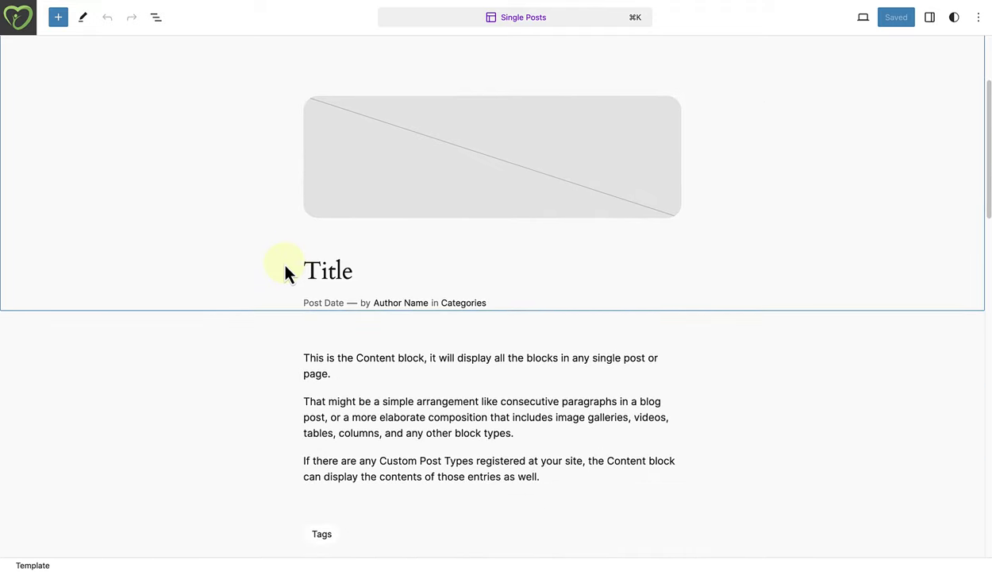
{"action": "scroll", "coordinate": [286, 269], "scroll_direction": "down", "scroll_amount": 15}
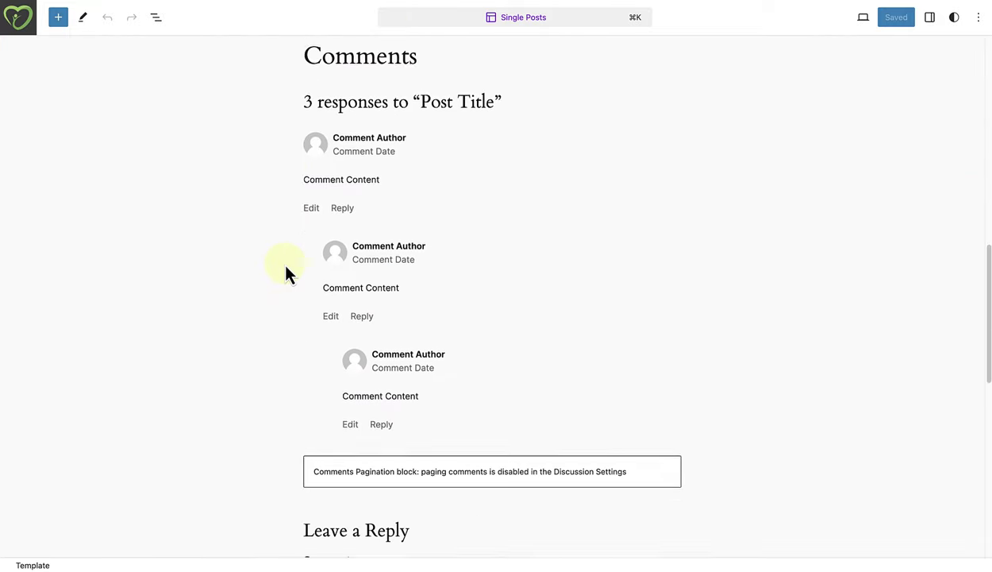
{"action": "scroll", "coordinate": [286, 268], "scroll_direction": "down", "scroll_amount": 15}
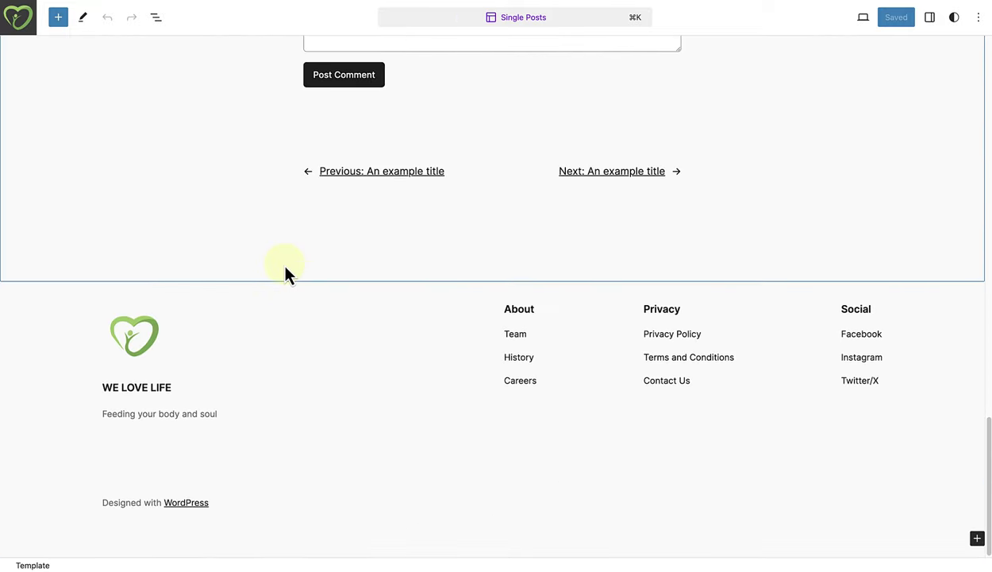
{"action": "scroll", "coordinate": [285, 273], "scroll_direction": "up", "scroll_amount": 13}
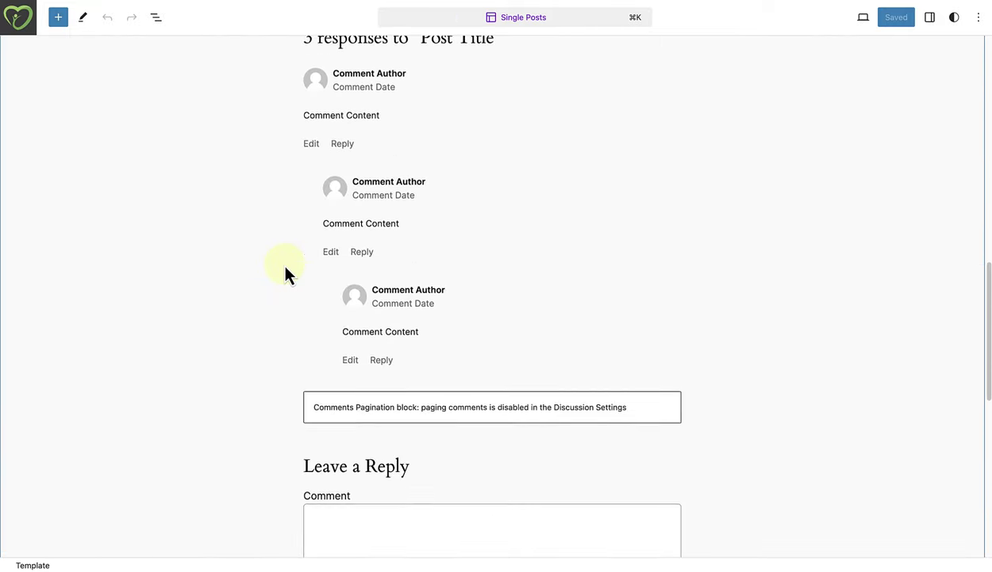
{"action": "scroll", "coordinate": [284, 274], "scroll_direction": "up", "scroll_amount": 20}
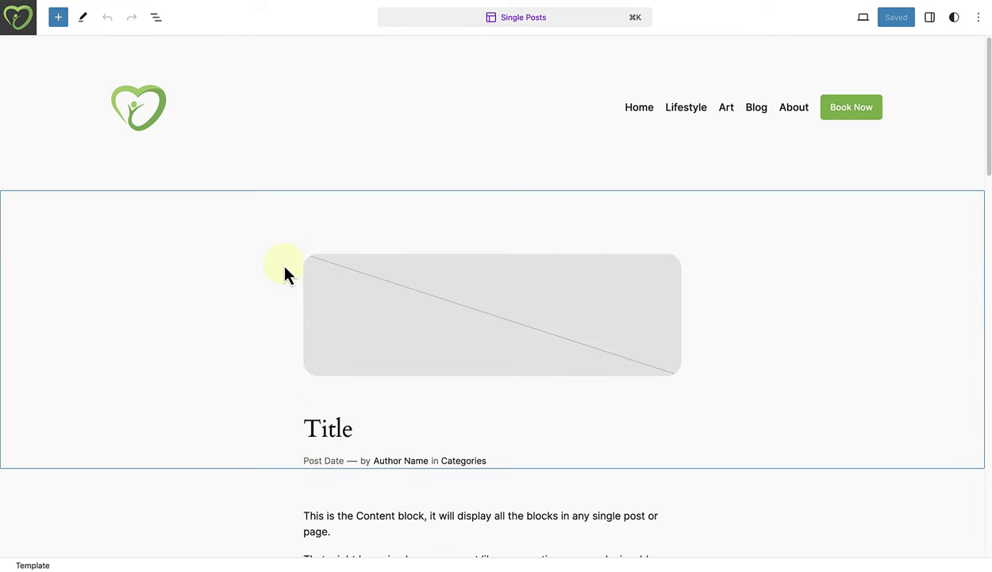
In List View, expand the nested Groups and Stack, selecting the Featured Image and Title blocks.
{"action": "left_click", "coordinate": [157, 18]}
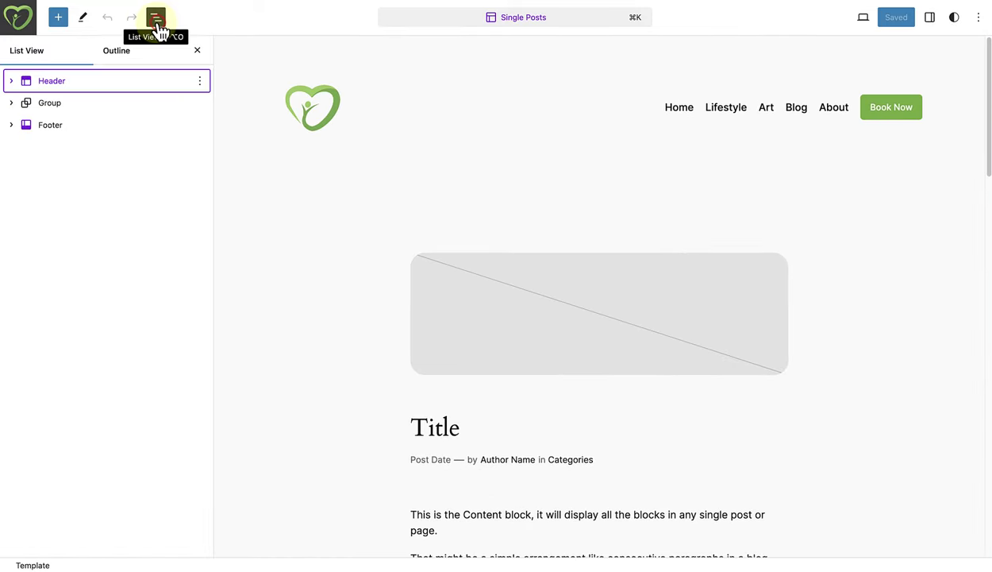
{"action": "left_click", "coordinate": [12, 103]}
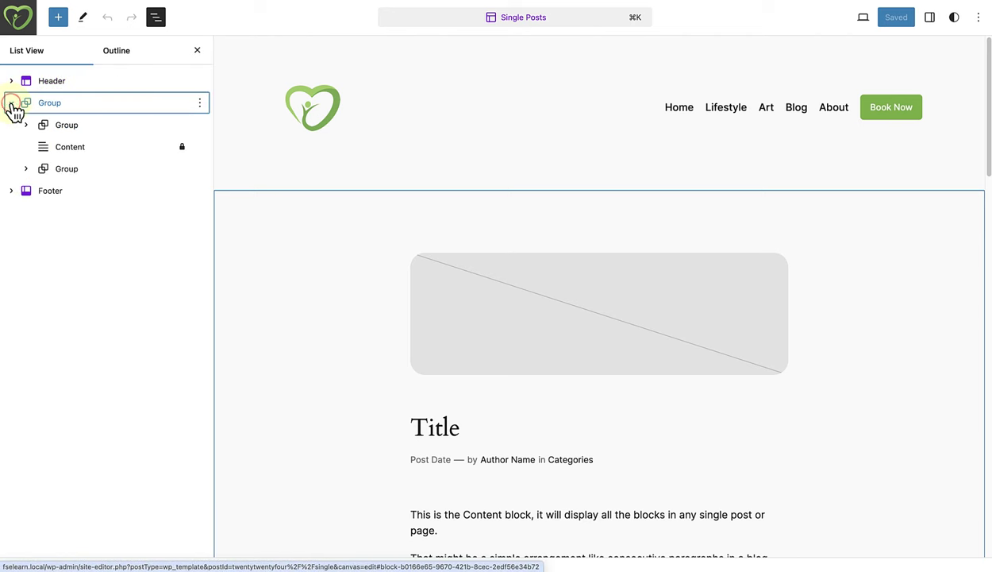
{"action": "left_click", "coordinate": [26, 127]}
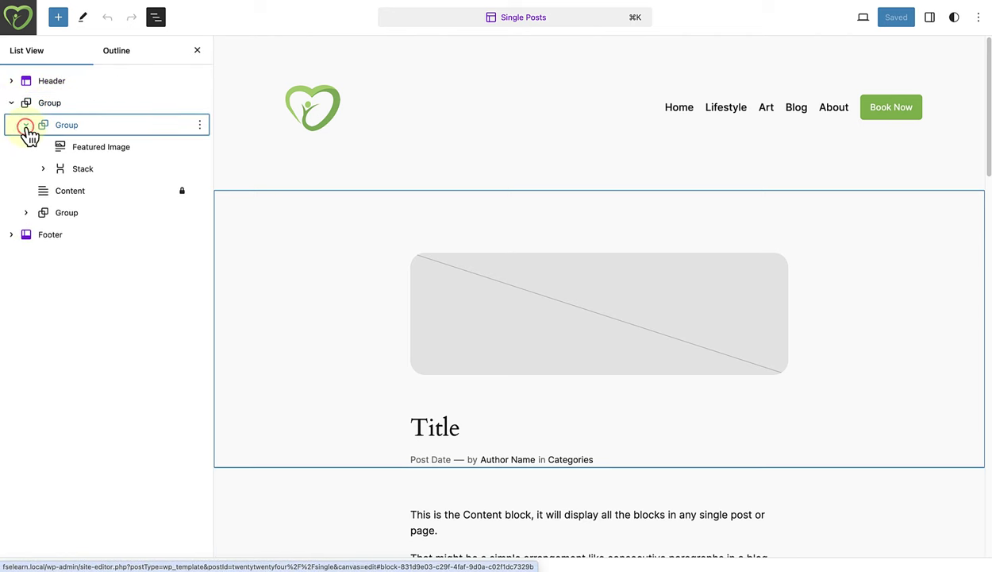
{"action": "left_click", "coordinate": [91, 152]}
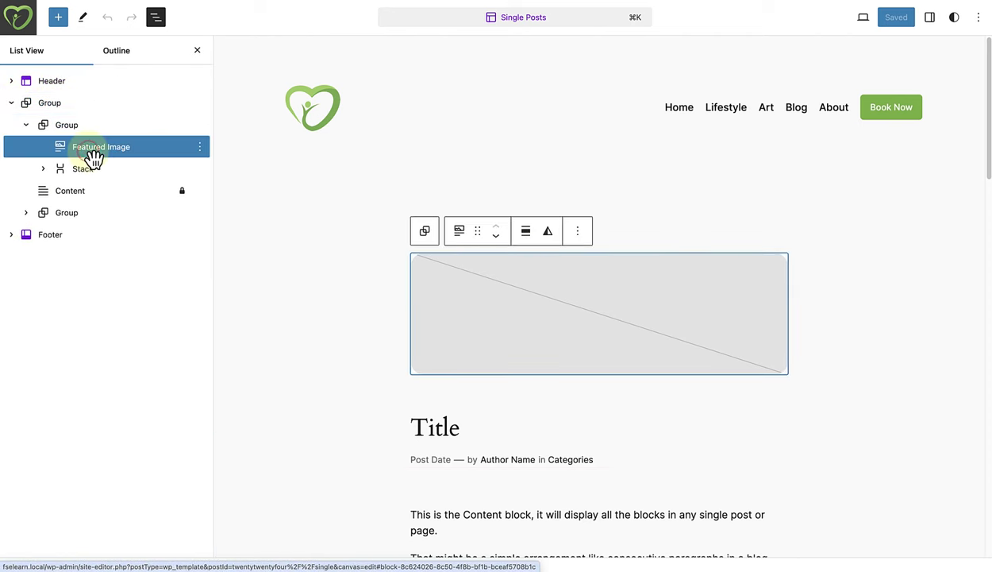
{"action": "left_click", "coordinate": [43, 170]}
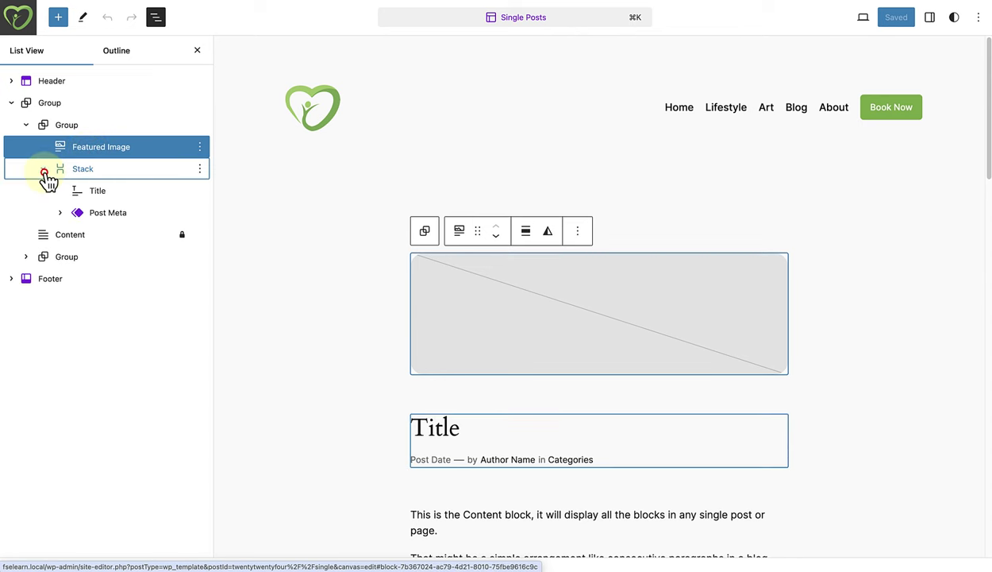
{"action": "left_click", "coordinate": [97, 194]}
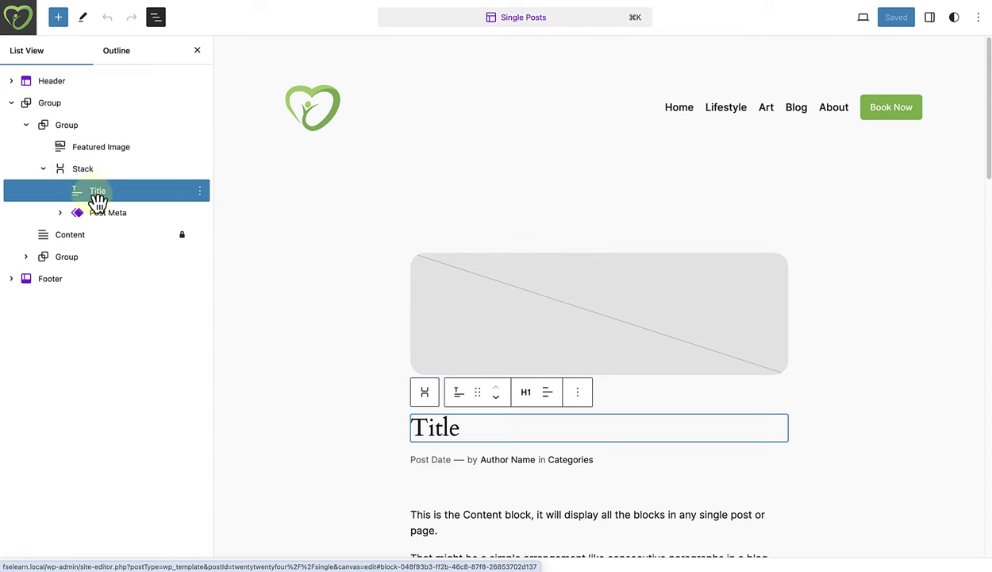
Expand Post Meta down to its Row of Date, Author Name and Categories, then select Content.
{"action": "left_click", "coordinate": [61, 213]}
{"action": "left_click", "coordinate": [77, 235]}
{"action": "left_click", "coordinate": [117, 261]}
{"action": "left_click", "coordinate": [95, 257]}
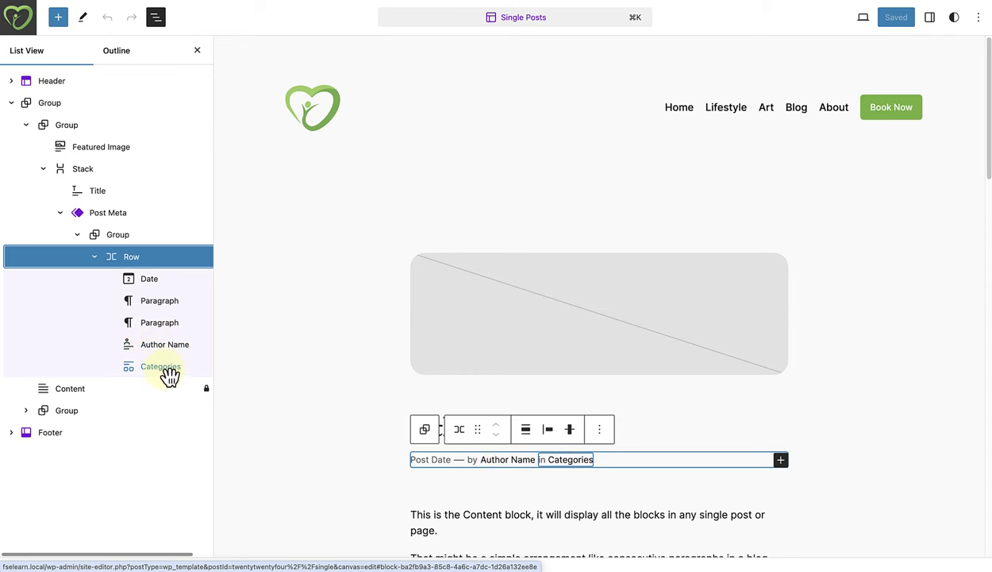
{"action": "left_click", "coordinate": [72, 393]}
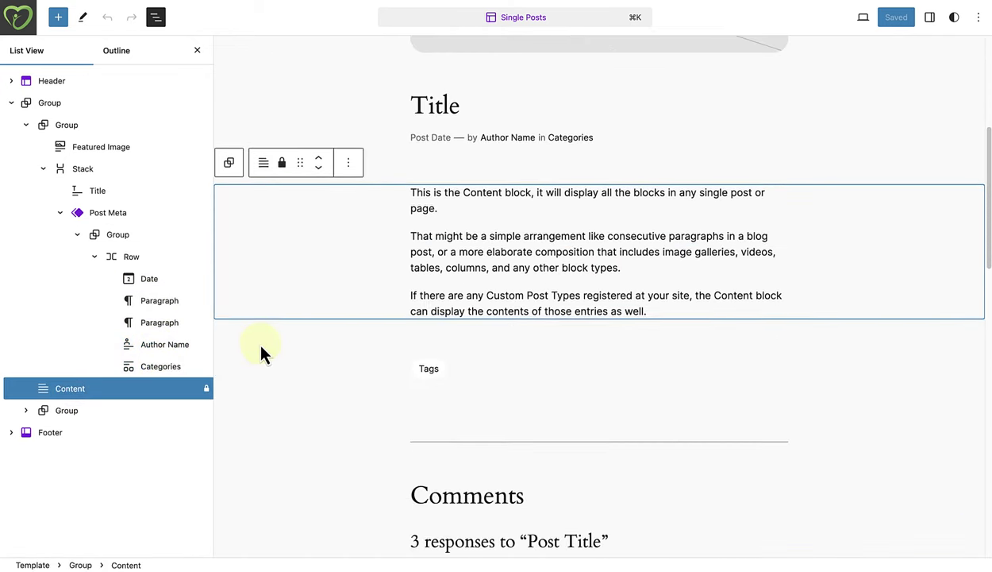
Expand the Group under Content, selecting the Tags block and then the Comments block.
{"action": "left_click", "coordinate": [23, 412]}
{"action": "left_click", "coordinate": [69, 435]}
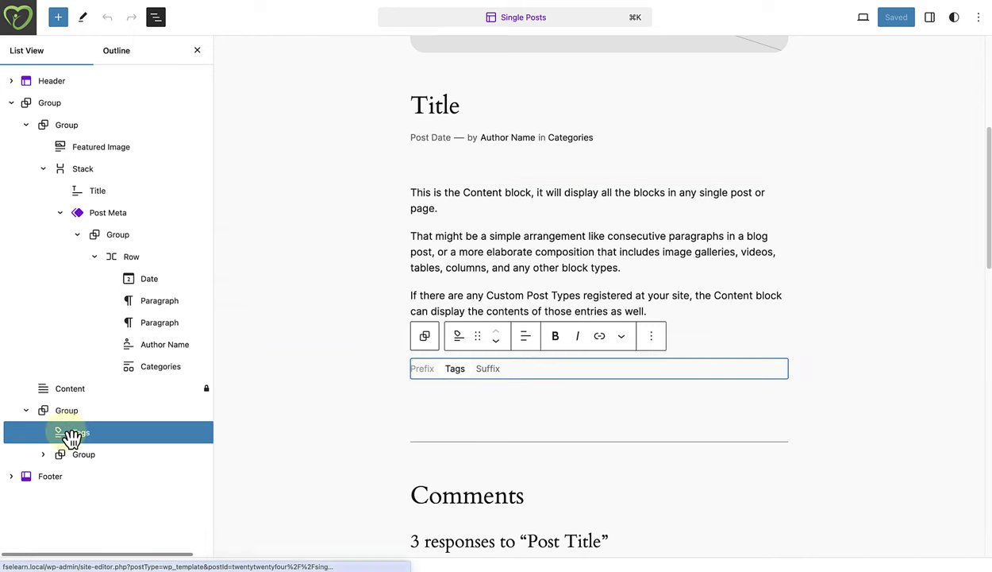
{"action": "left_click", "coordinate": [43, 455]}
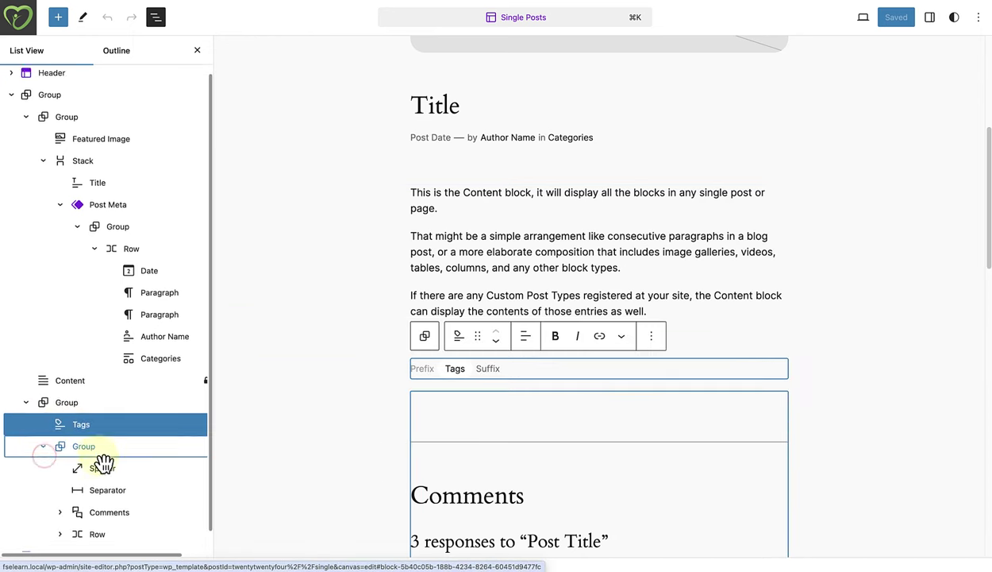
{"action": "left_click", "coordinate": [95, 493]}
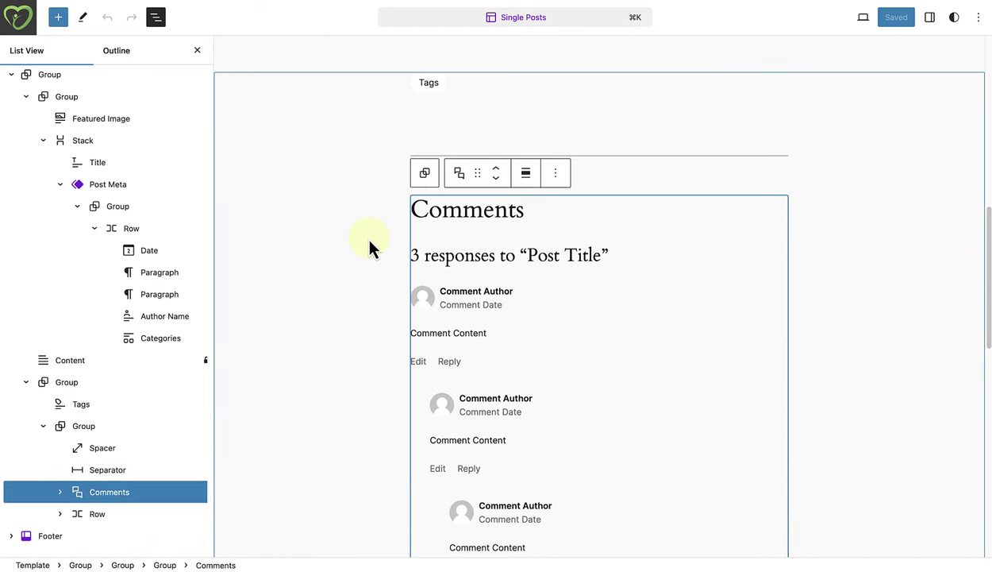
{"action": "scroll", "coordinate": [369, 247], "scroll_direction": "down", "scroll_amount": 5}
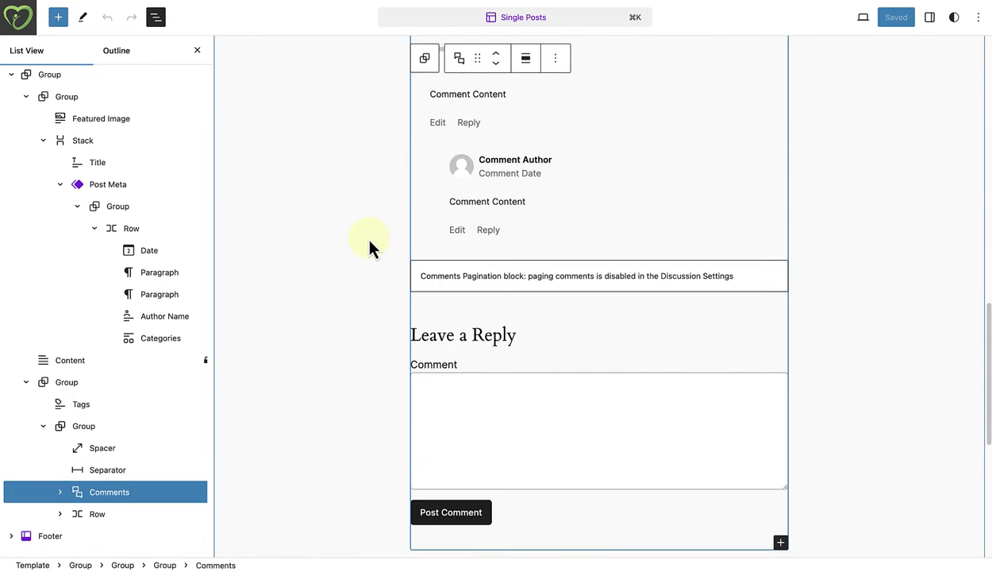
{"action": "scroll", "coordinate": [369, 247], "scroll_direction": "up", "scroll_amount": 4}
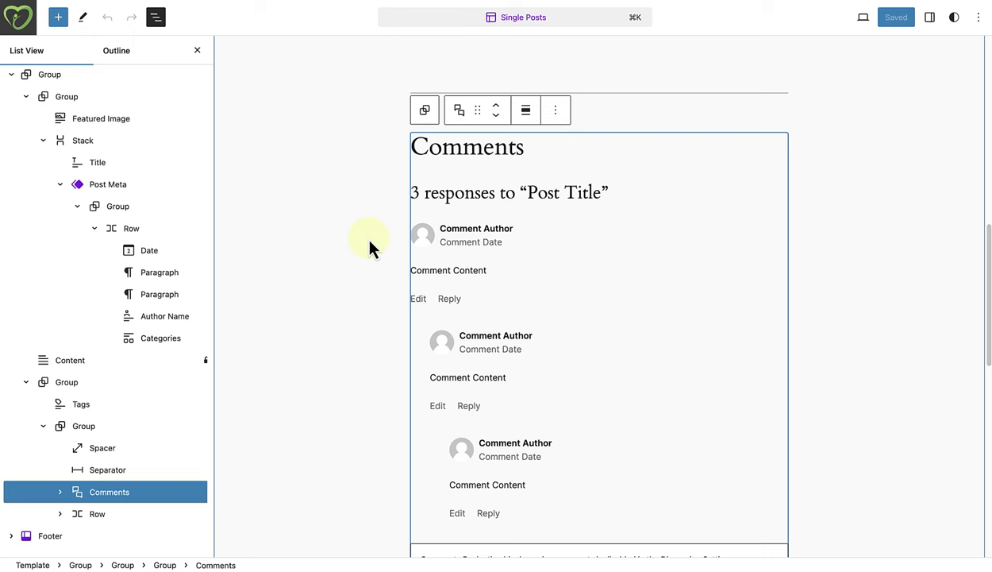
{"action": "scroll", "coordinate": [357, 251], "scroll_direction": "down", "scroll_amount": 8}
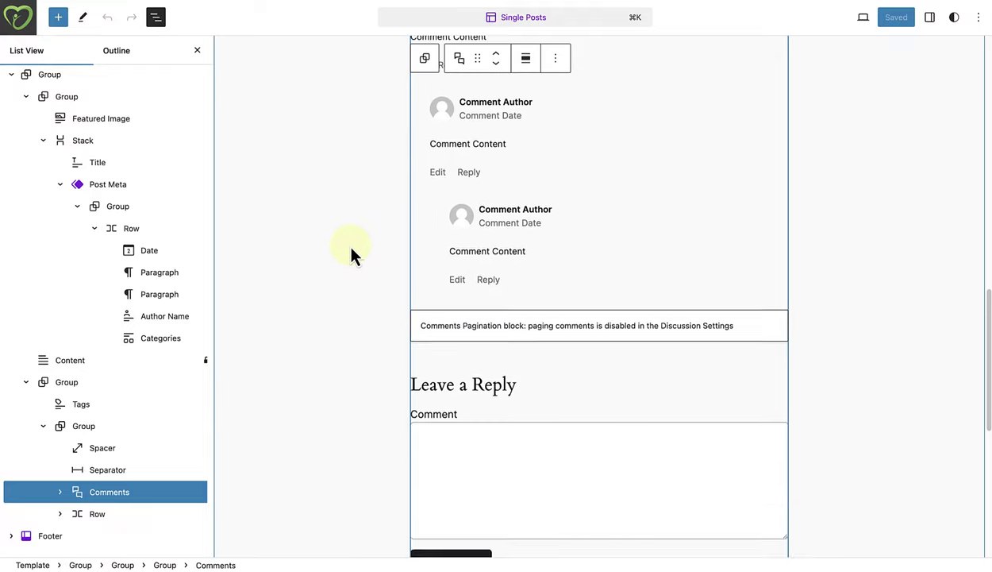
{"action": "scroll", "coordinate": [351, 249], "scroll_direction": "up", "scroll_amount": 5}
{"action": "scroll", "coordinate": [349, 255], "scroll_direction": "up", "scroll_amount": 8}
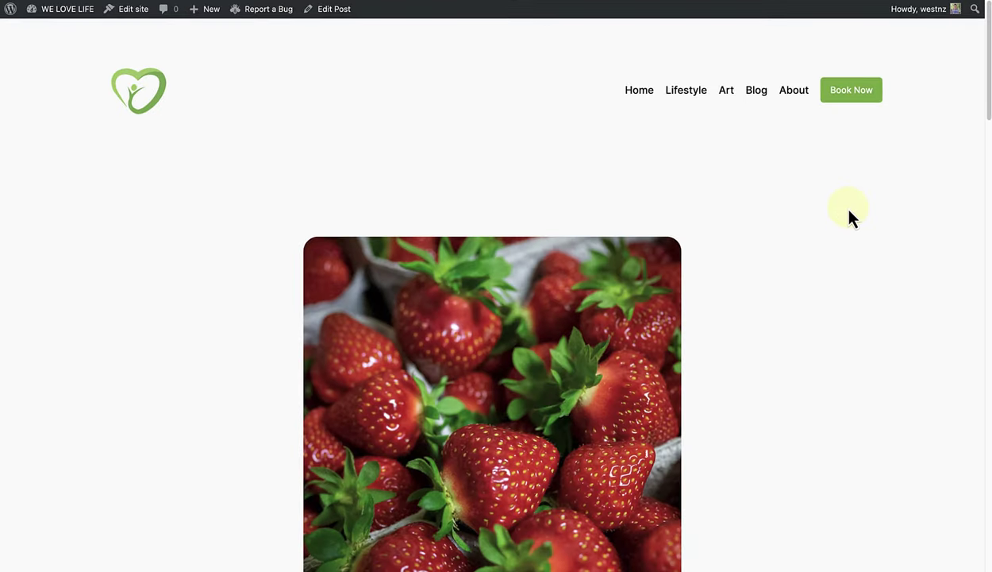
Scroll the live Health 101 post from its body text down to the Nutrition tag and three comments.
{"action": "scroll", "coordinate": [849, 210], "scroll_direction": "down", "scroll_amount": 3}
{"action": "scroll", "coordinate": [845, 211], "scroll_direction": "down", "scroll_amount": 5}
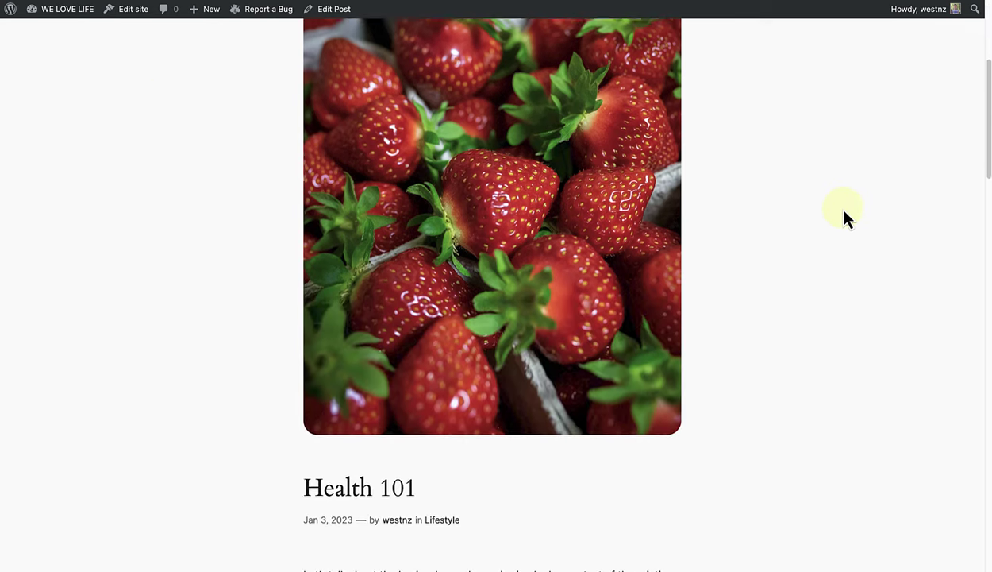
{"action": "scroll", "coordinate": [844, 212], "scroll_direction": "down", "scroll_amount": 3}
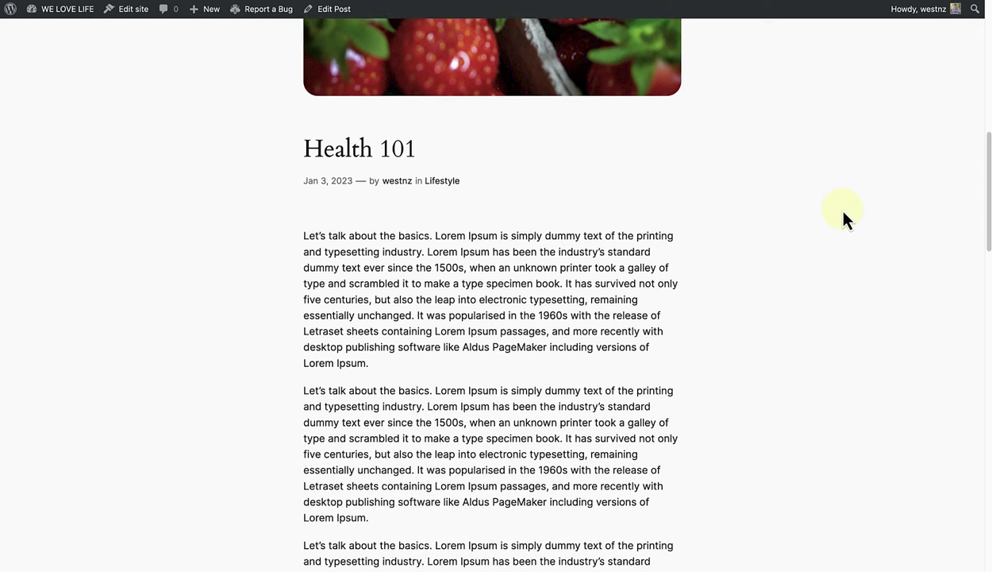
{"action": "scroll", "coordinate": [844, 213], "scroll_direction": "down", "scroll_amount": 4}
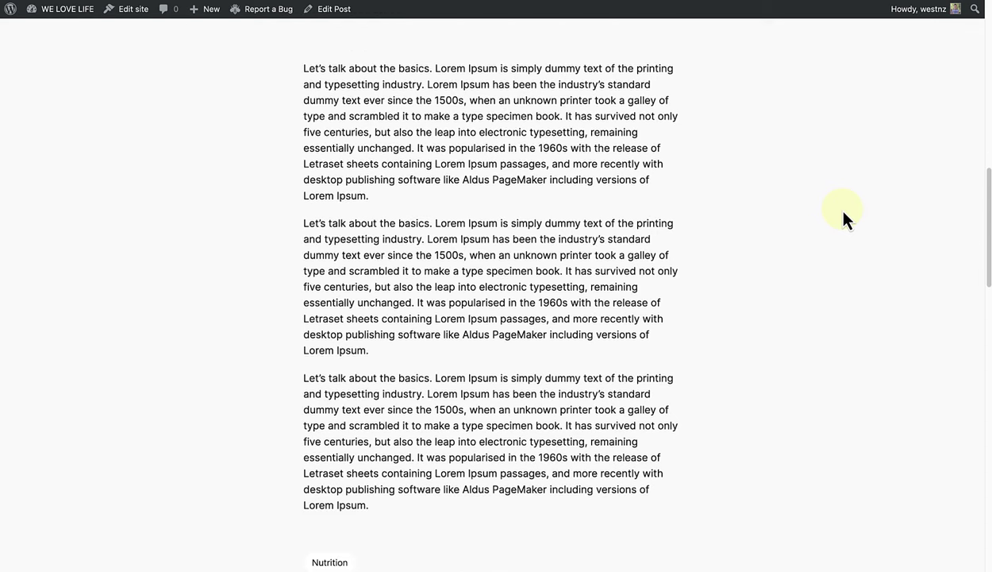
{"action": "scroll", "coordinate": [843, 219], "scroll_direction": "down", "scroll_amount": 3}
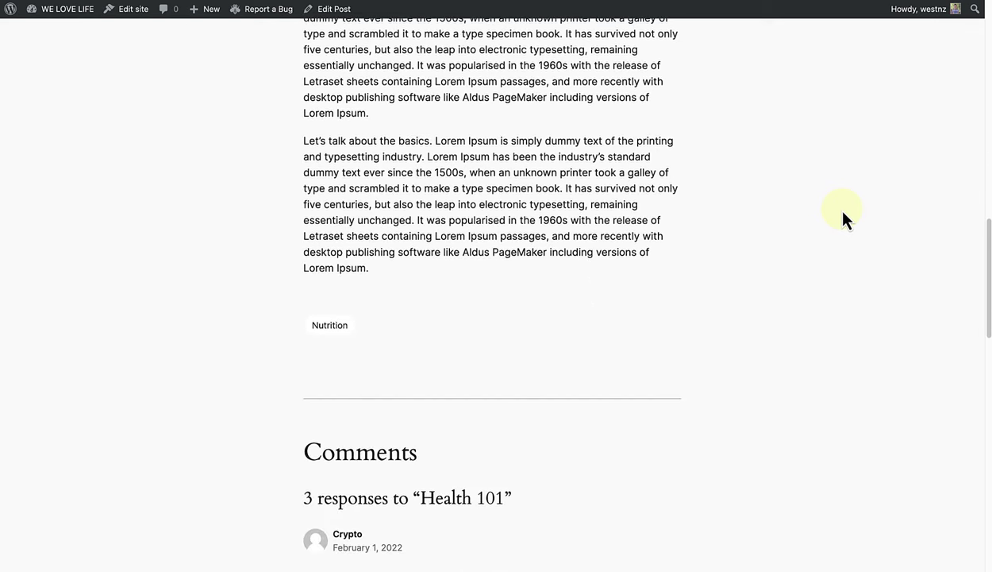
{"action": "scroll", "coordinate": [843, 213], "scroll_direction": "down", "scroll_amount": 7}
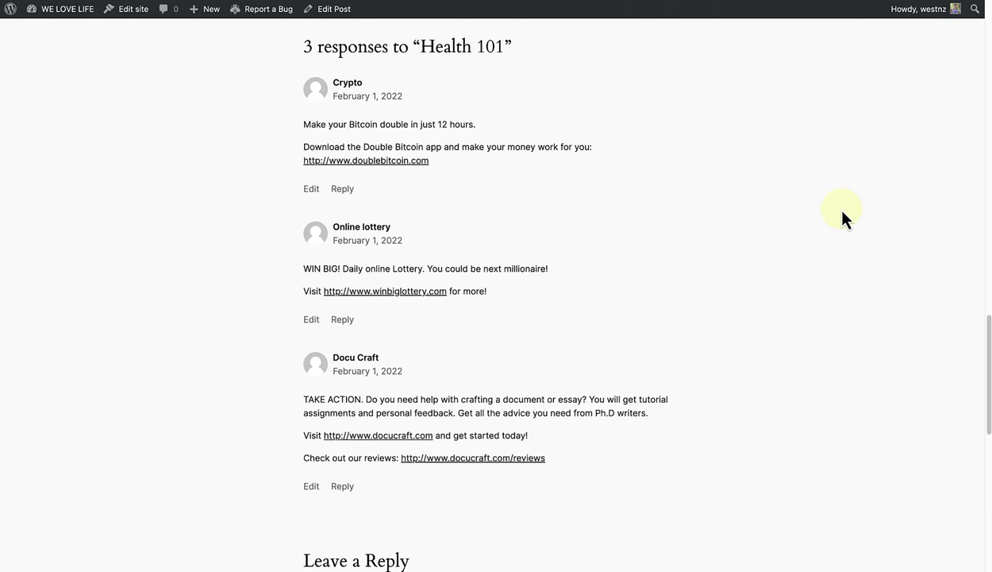
{"action": "scroll", "coordinate": [843, 218], "scroll_direction": "down", "scroll_amount": 5}
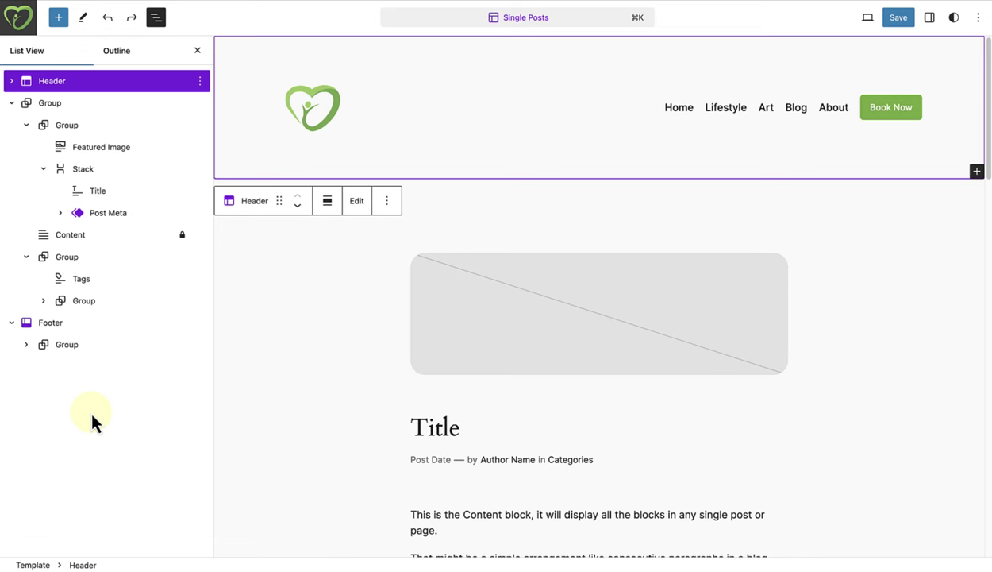
Move the Stack holding Title and Post Meta up above the Featured Image block.
{"action": "left_click", "coordinate": [85, 172]}
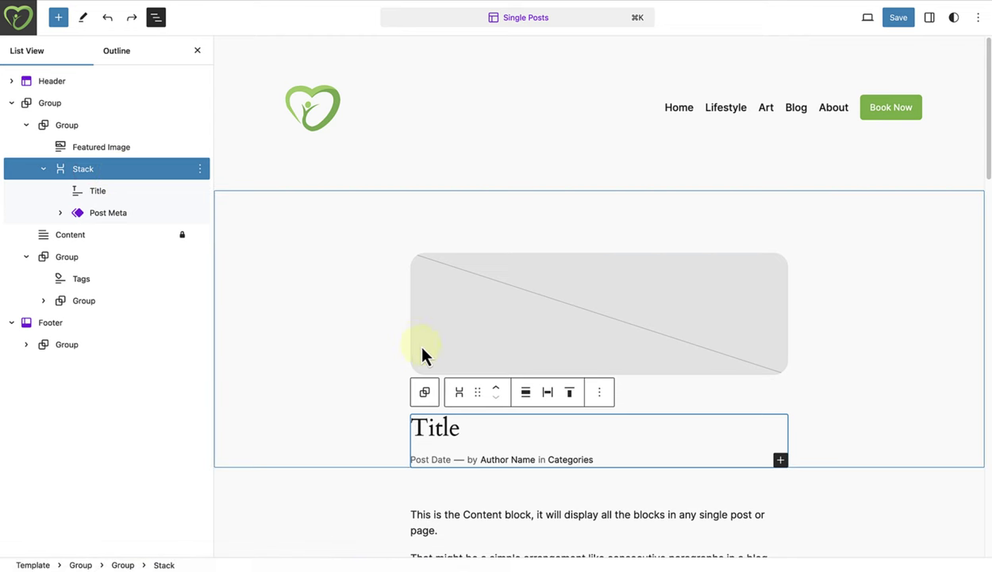
{"action": "left_click", "coordinate": [499, 390]}
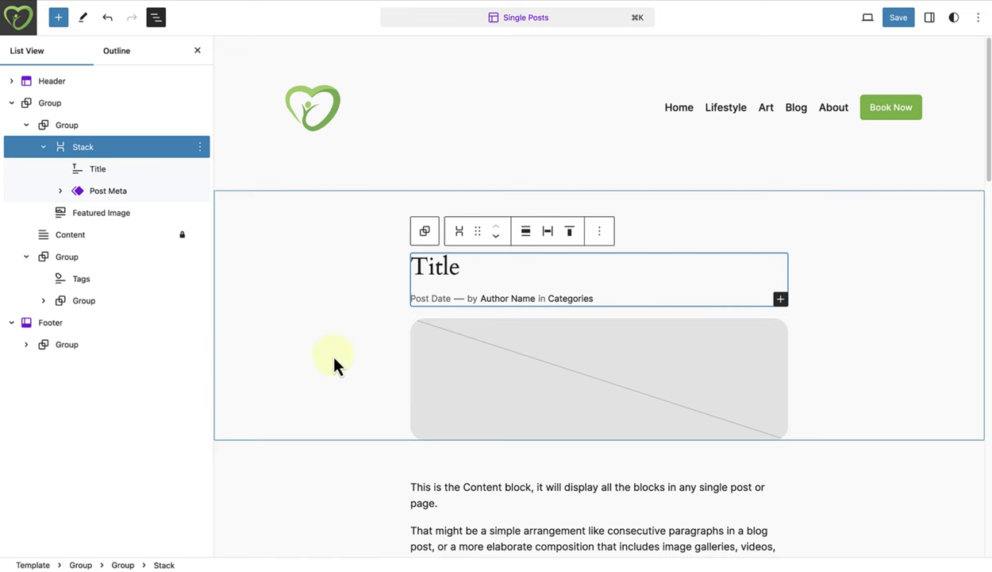
Set the Featured Image block's aspect ratio to 16:9 in its Styles settings.
{"action": "left_click", "coordinate": [116, 225]}
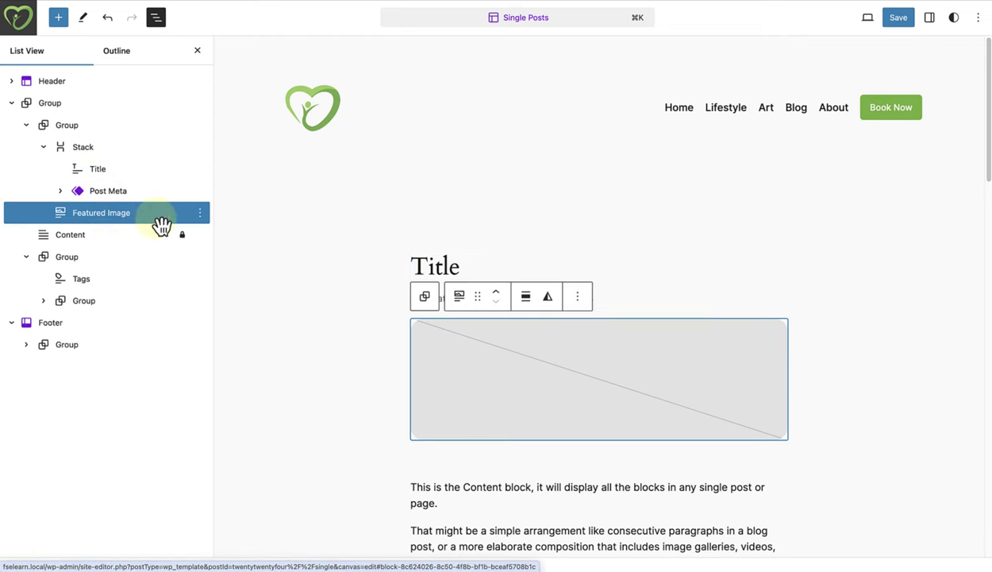
{"action": "left_click", "coordinate": [929, 21]}
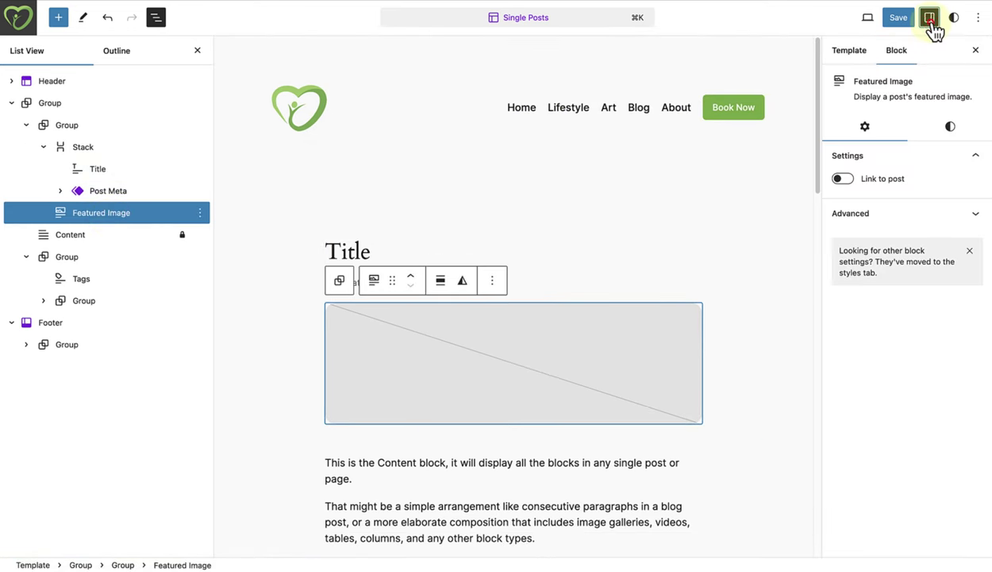
{"action": "left_click", "coordinate": [950, 131]}
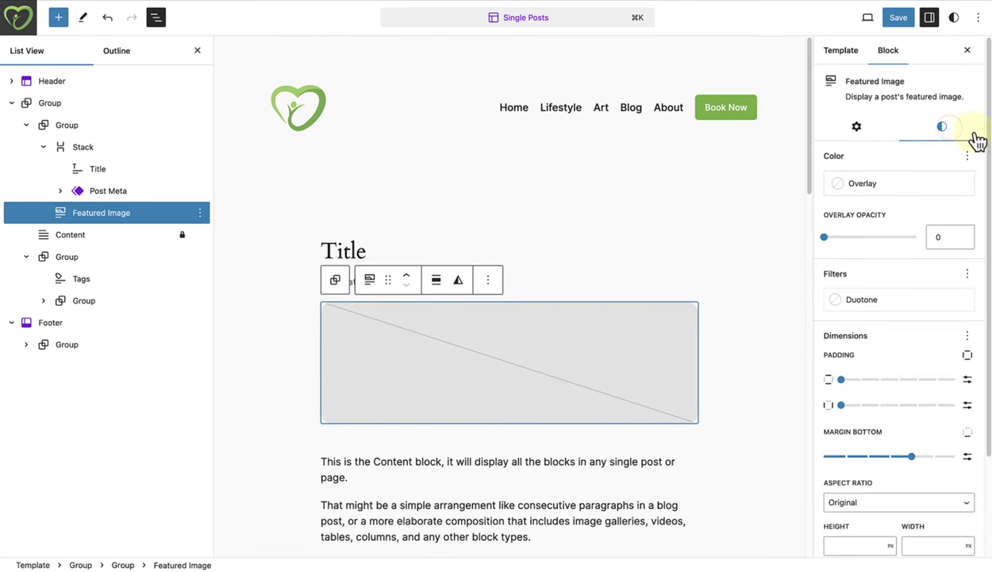
{"action": "scroll", "coordinate": [986, 151], "scroll_direction": "down", "scroll_amount": 3}
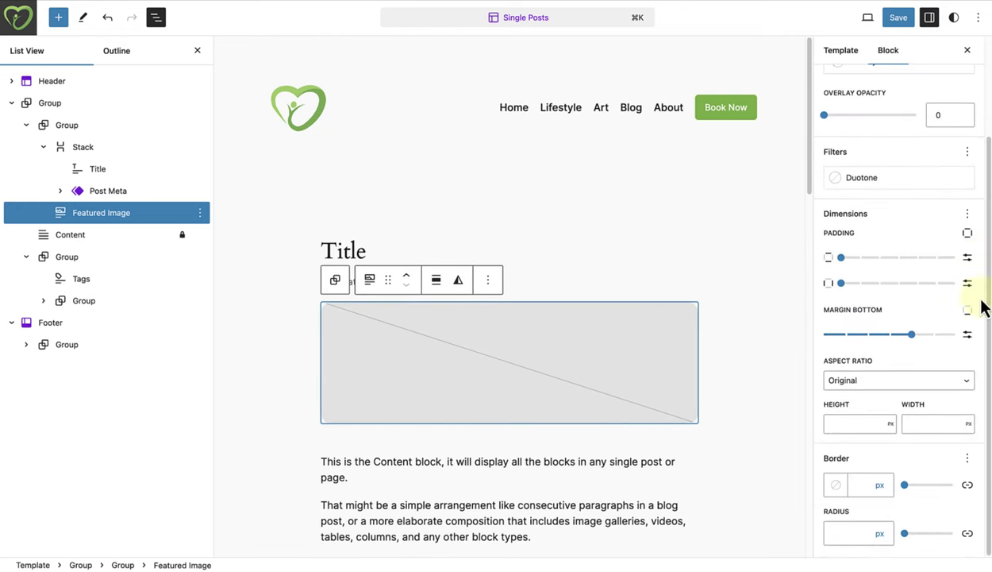
{"action": "left_click", "coordinate": [870, 388]}
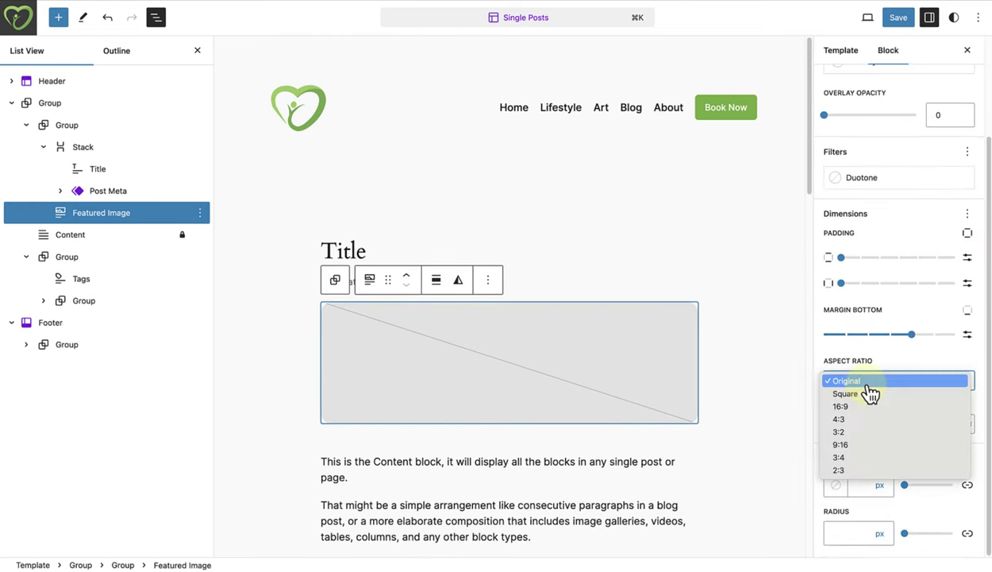
{"action": "left_click", "coordinate": [851, 407]}
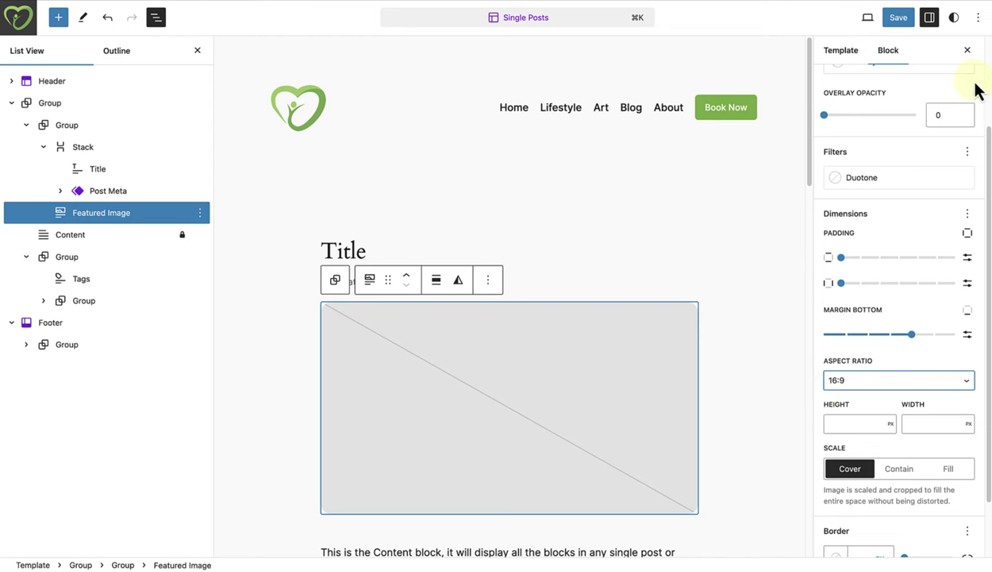
Close the settings sidebar and start saving the template changes.
{"action": "left_click", "coordinate": [968, 50]}
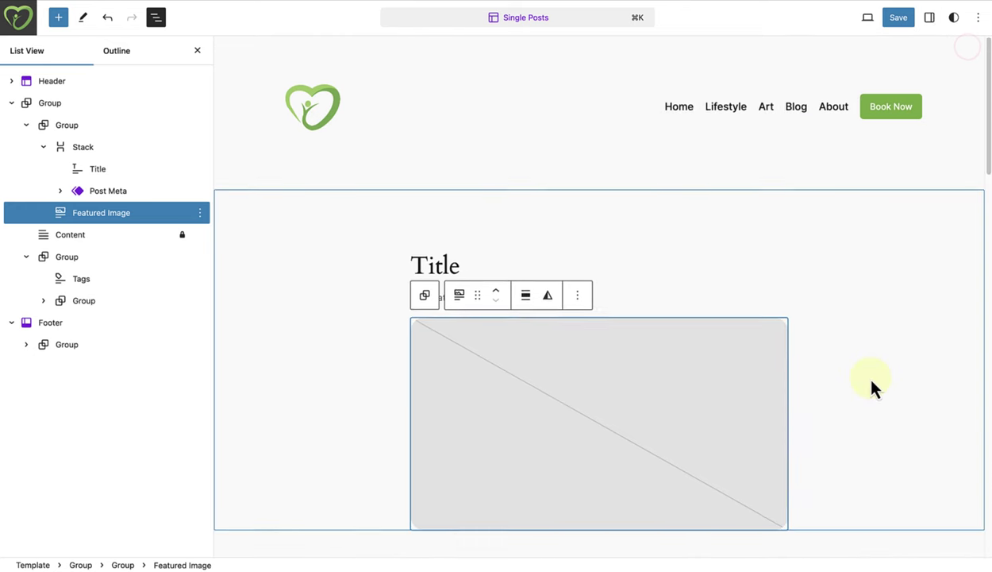
{"action": "scroll", "coordinate": [873, 387], "scroll_direction": "down", "scroll_amount": 4}
{"action": "scroll", "coordinate": [871, 389], "scroll_direction": "down", "scroll_amount": 1}
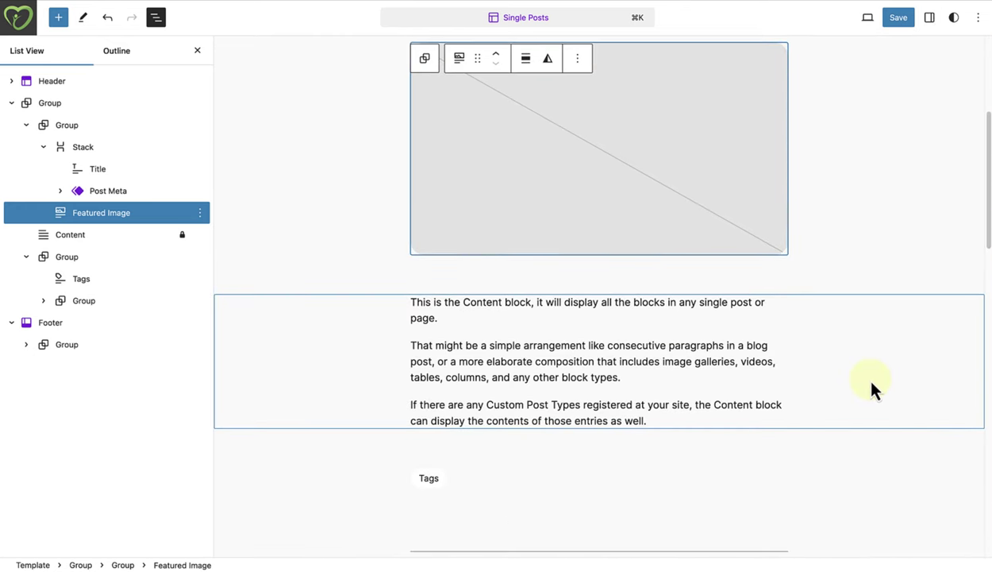
{"action": "left_click", "coordinate": [896, 22]}
Confirm saving the Single Posts template in the 'Are you ready to save?' panel.
{"action": "left_click", "coordinate": [892, 22]}
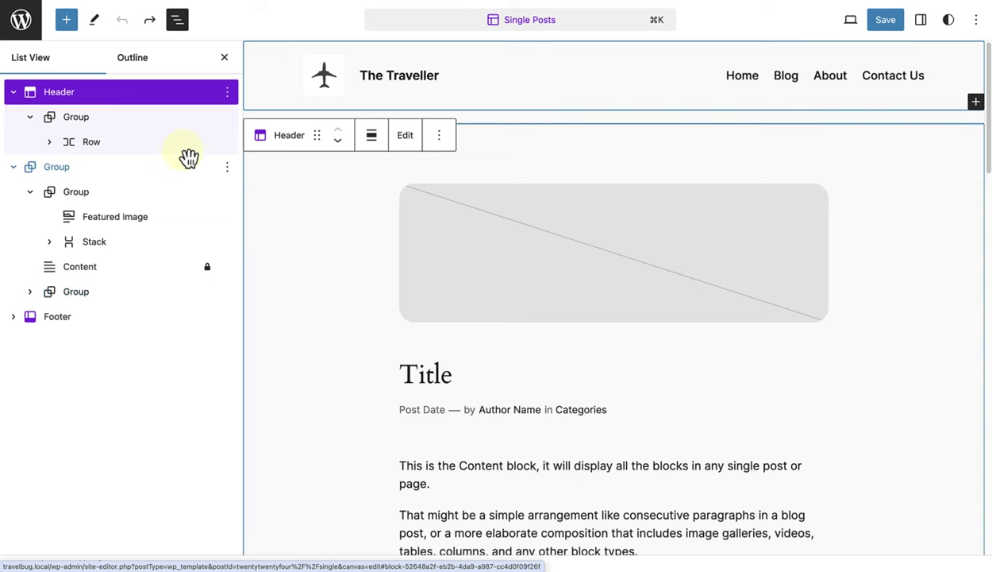
Insert a Cover block before the Header using /cover and set it to use the featured image.
{"action": "left_click", "coordinate": [227, 92]}
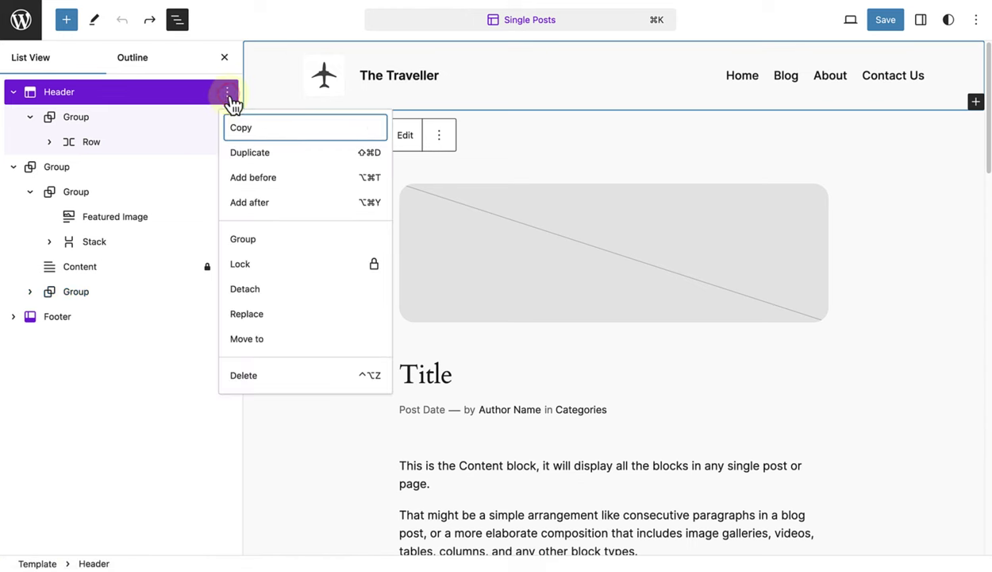
{"action": "left_click", "coordinate": [263, 179]}
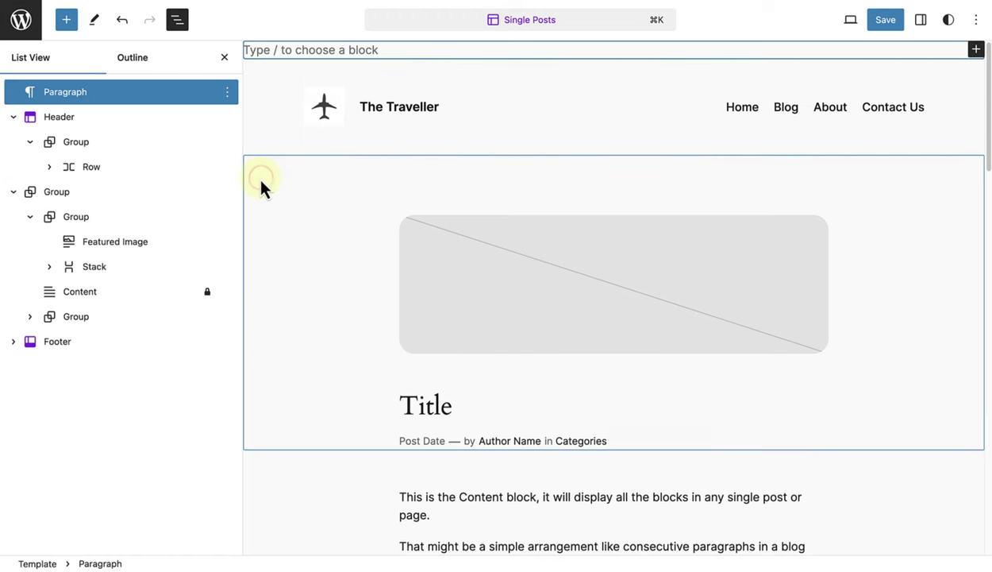
{"action": "type", "text": "/cover"}
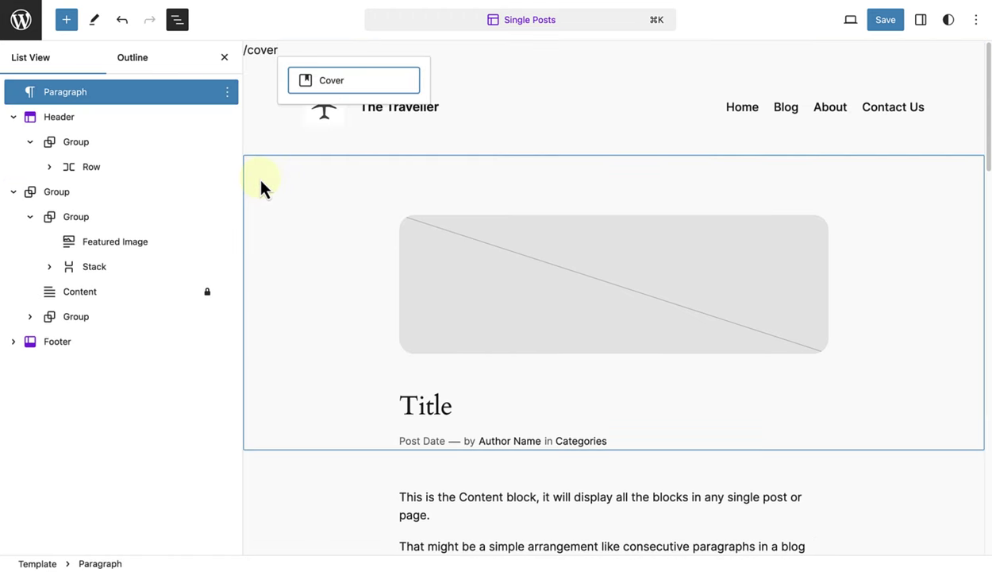
{"action": "left_click", "coordinate": [334, 81]}
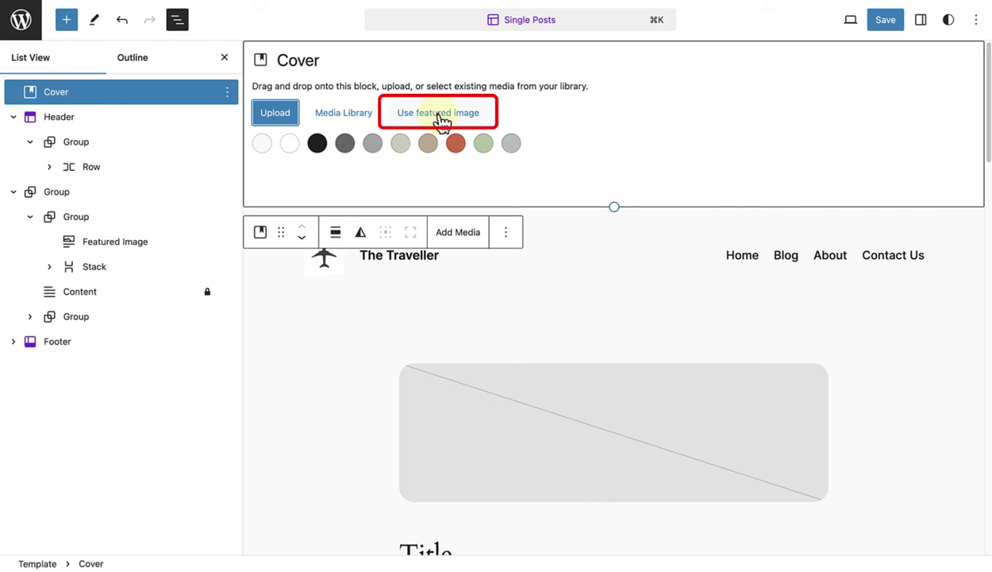
{"action": "left_click", "coordinate": [442, 119]}
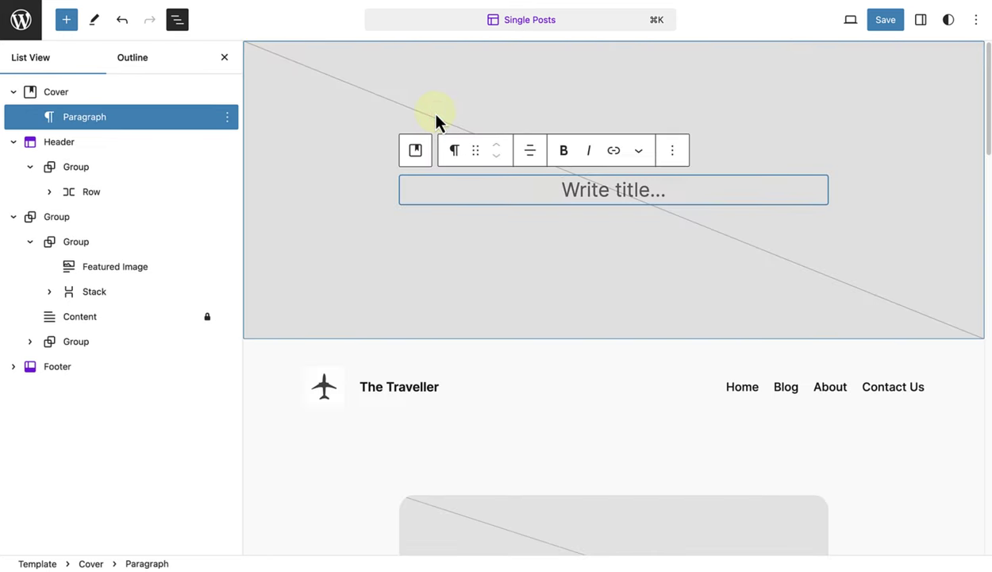
Copy the header's logo and navigation Row and paste it into the Cover's paragraph.
{"action": "left_click", "coordinate": [92, 193]}
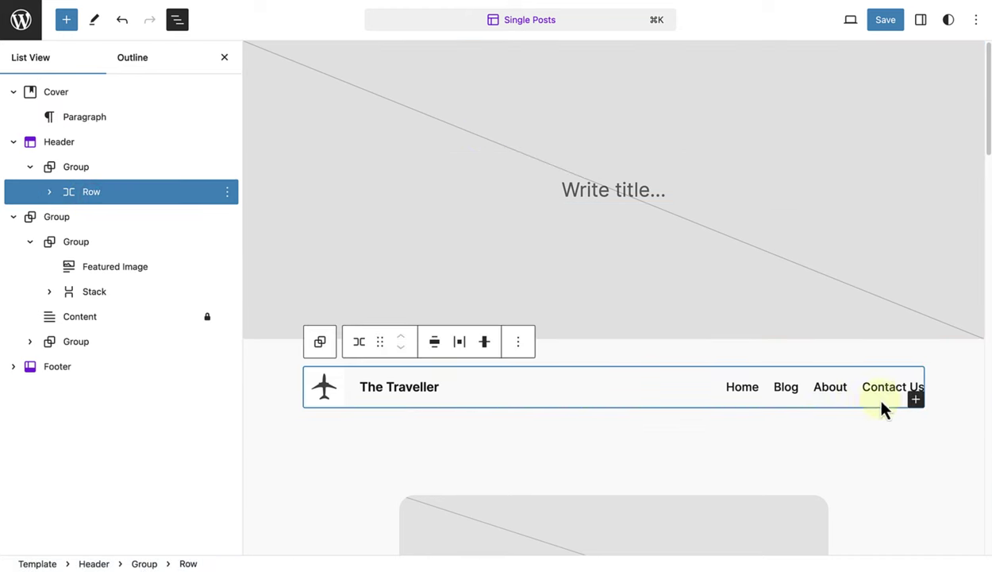
{"action": "left_click", "coordinate": [228, 193]}
{"action": "left_click", "coordinate": [240, 228]}
{"action": "left_click", "coordinate": [577, 194]}
{"action": "key", "text": "super+v"}
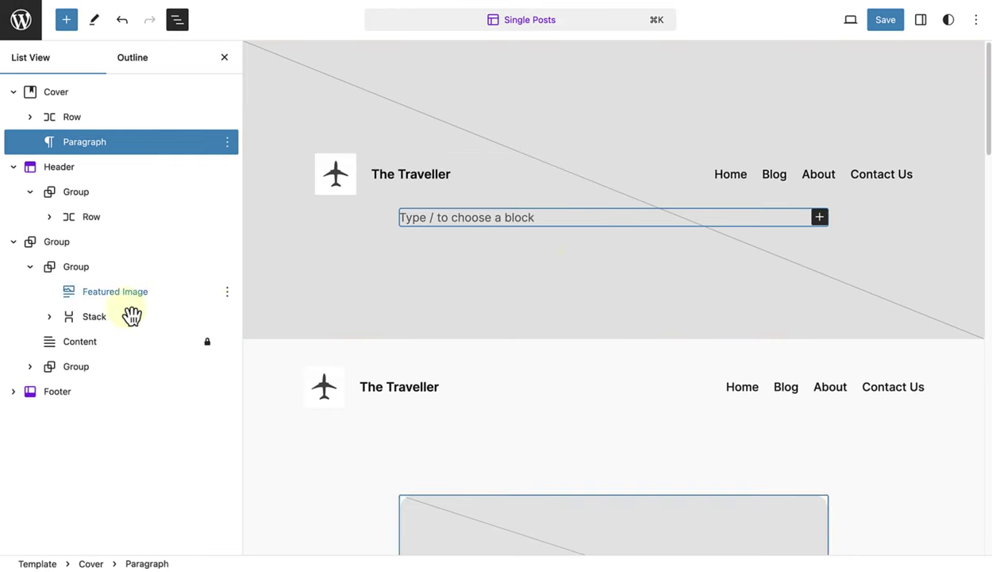
{"action": "left_click", "coordinate": [94, 317]}
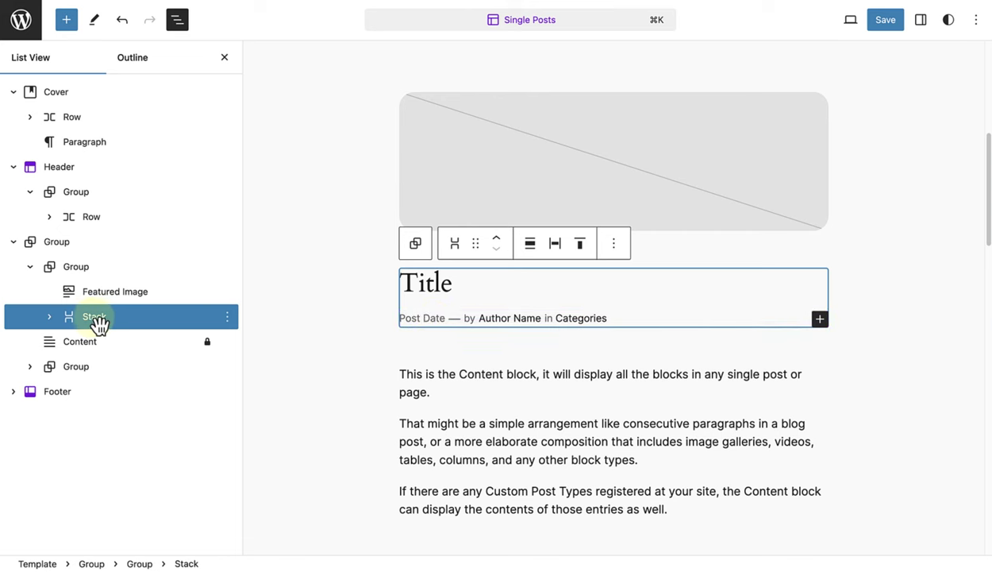
Drag the Title and Post Meta Stack into the cover and delete the old Header.
{"action": "left_click_drag", "start_coordinate": [95, 319], "coordinate": [89, 144]}
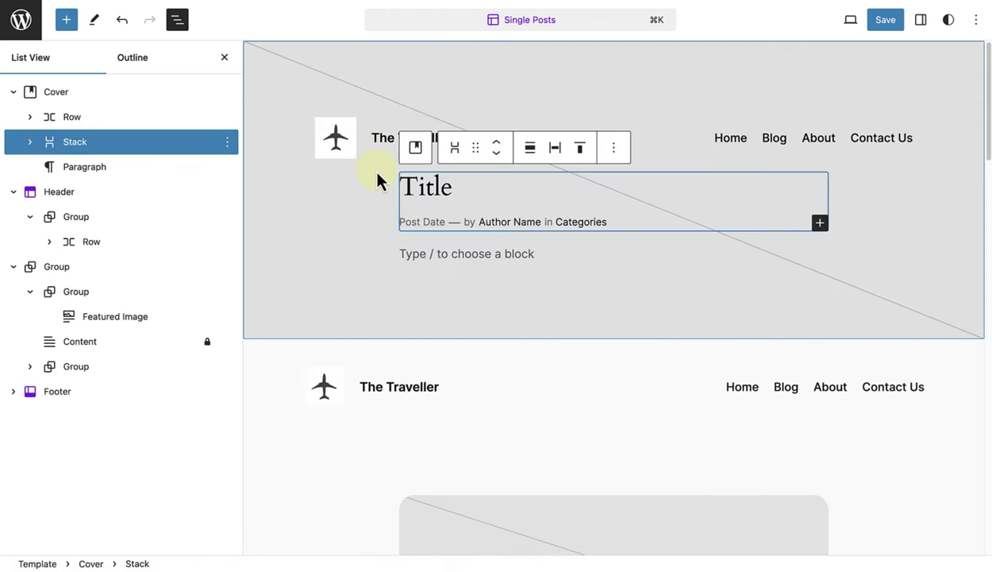
{"action": "left_click", "coordinate": [96, 197]}
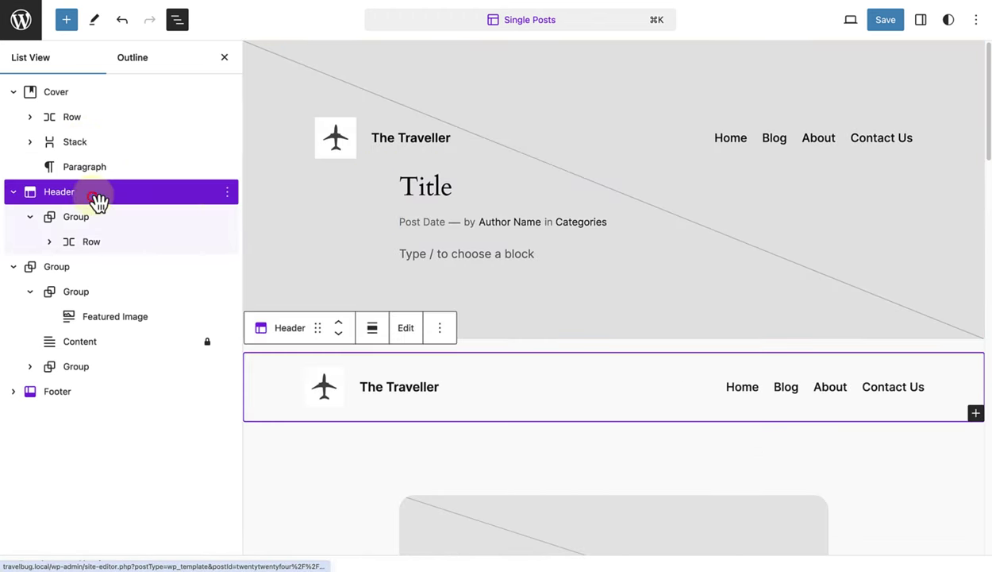
{"action": "left_click", "coordinate": [228, 191]}
{"action": "left_click", "coordinate": [253, 475]}
Delete the Group holding the featured image below the cover.
{"action": "scroll", "coordinate": [287, 409], "scroll_direction": "down", "scroll_amount": 2}
{"action": "left_click", "coordinate": [89, 220]}
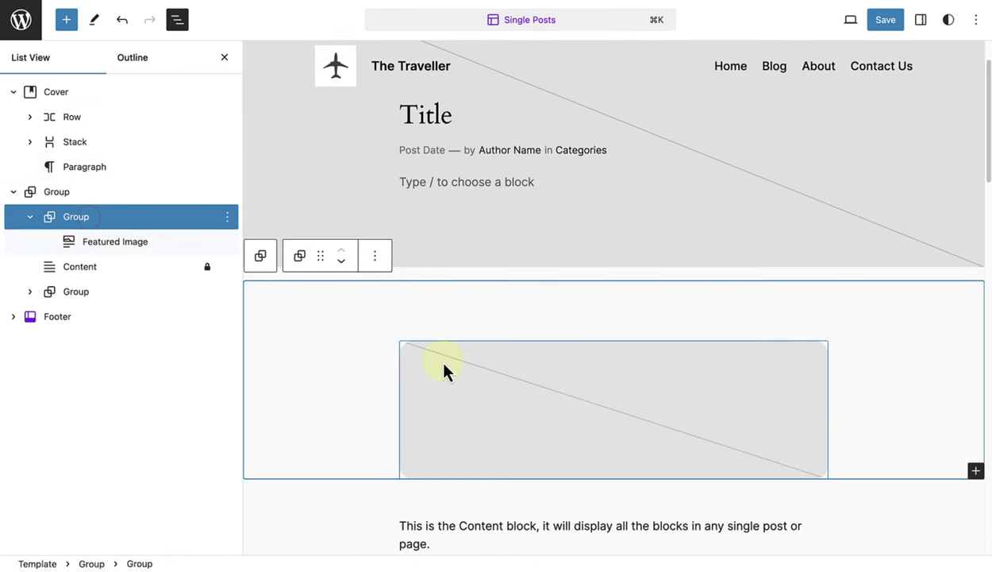
{"action": "left_click", "coordinate": [227, 218]}
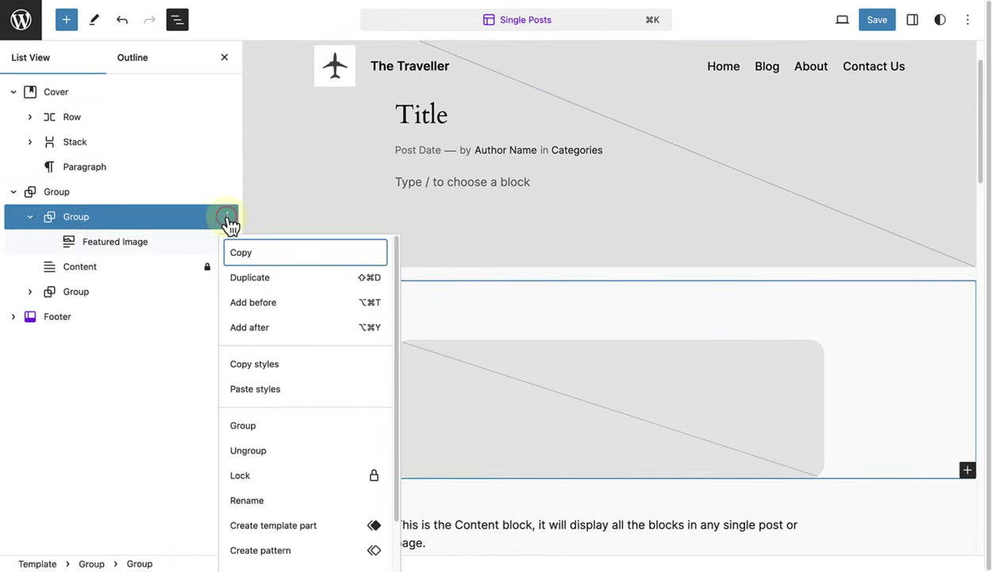
{"action": "scroll", "coordinate": [247, 444], "scroll_direction": "down", "scroll_amount": 3}
{"action": "left_click", "coordinate": [248, 561]}
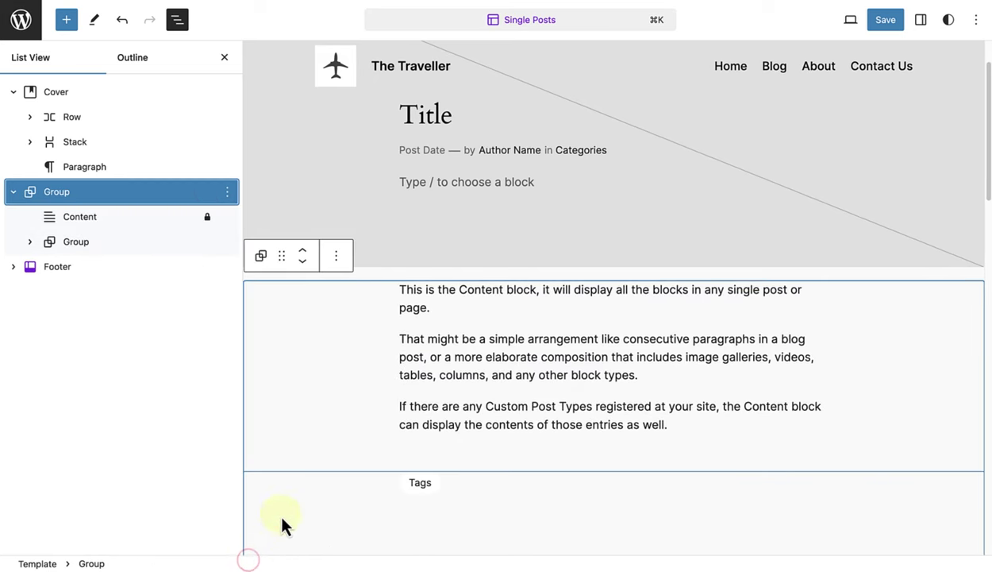
Center-justify the items of the Title and Post Meta stack inside the cover, then select its Title block.
{"action": "scroll", "coordinate": [342, 185], "scroll_direction": "up", "scroll_amount": 2}
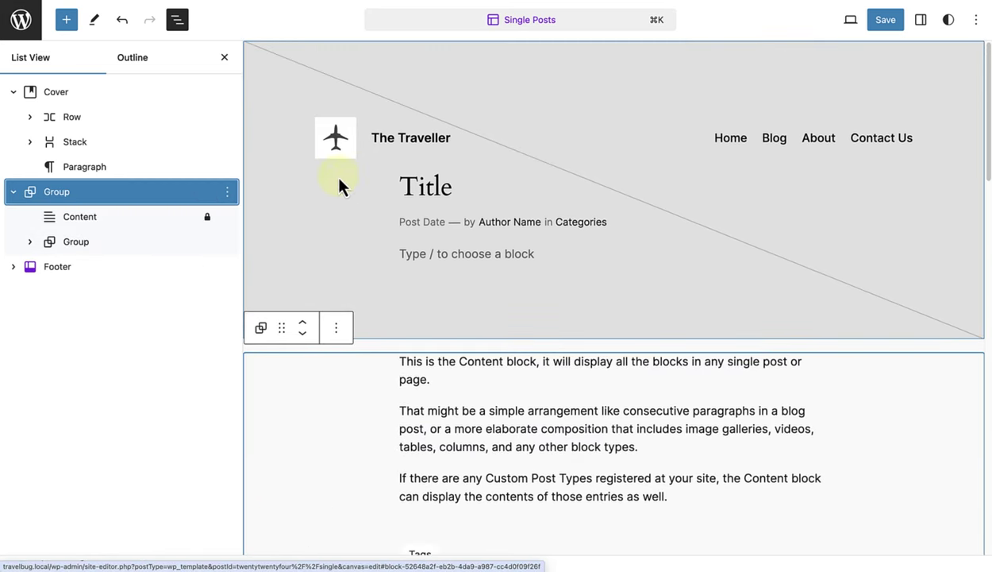
{"action": "left_click", "coordinate": [53, 92]}
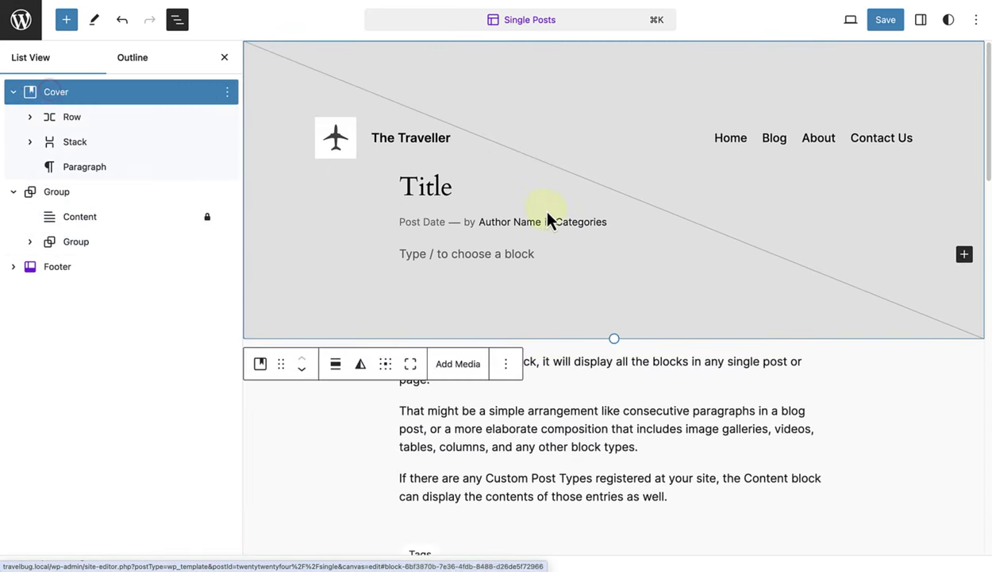
{"action": "left_click", "coordinate": [89, 148]}
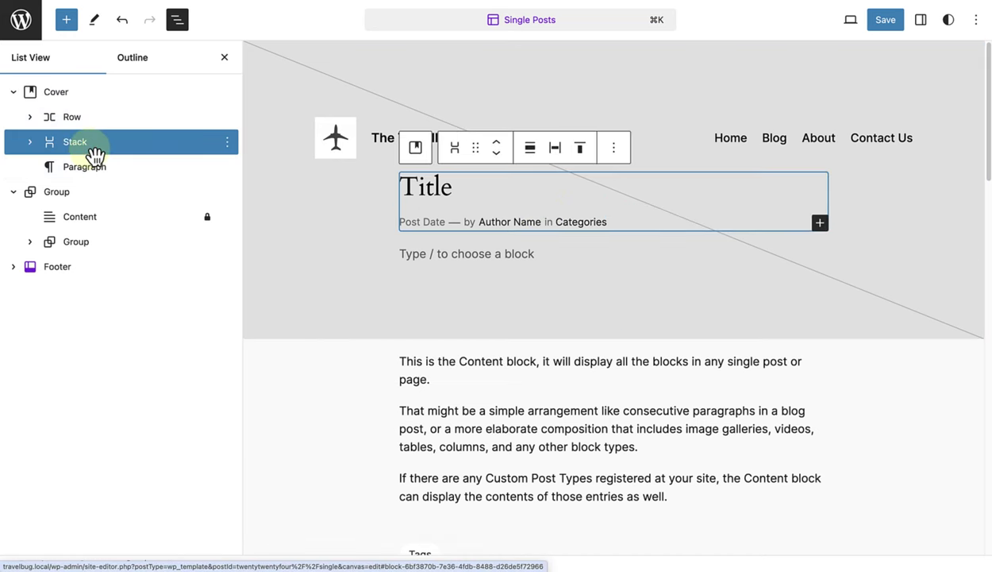
{"action": "left_click", "coordinate": [558, 152]}
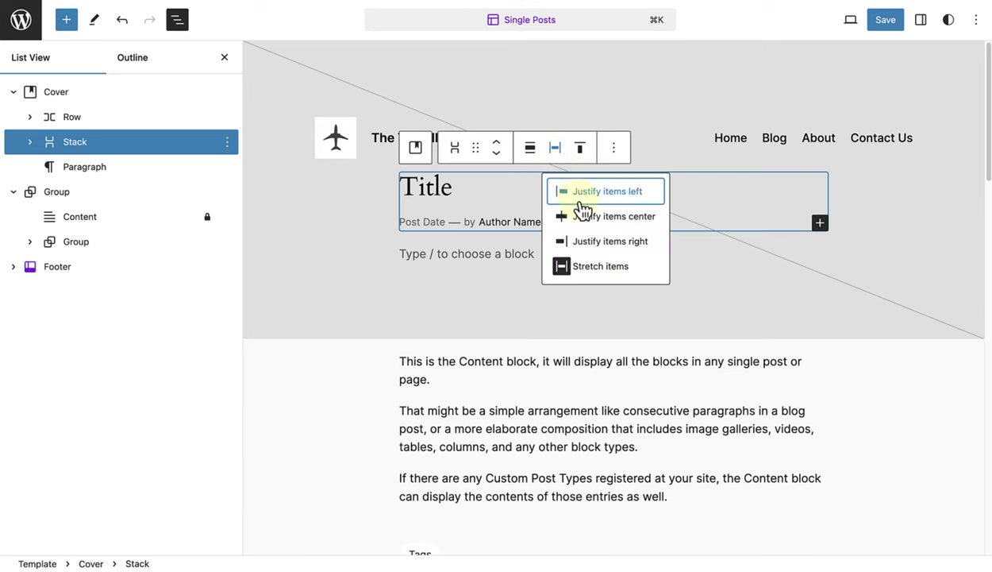
{"action": "left_click", "coordinate": [585, 216]}
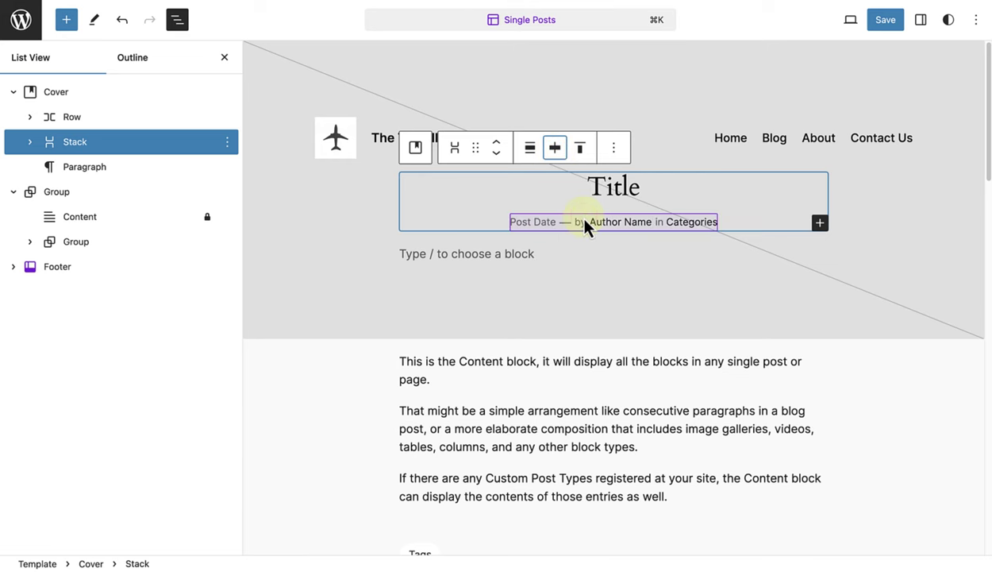
{"action": "left_click", "coordinate": [32, 144]}
{"action": "left_click", "coordinate": [89, 168]}
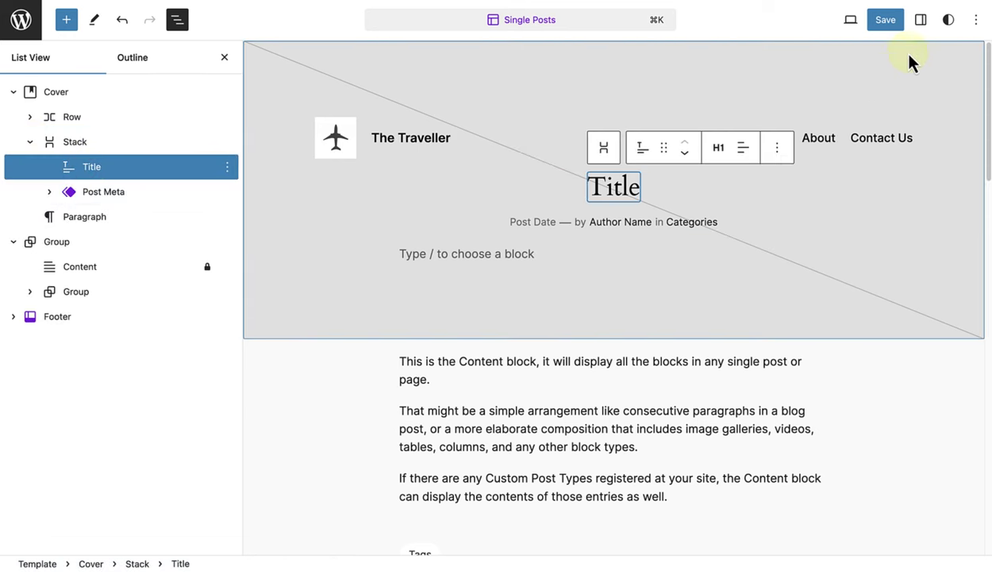
Give the post Title block padding of 4 on both the vertical and horizontal axes.
{"action": "left_click", "coordinate": [921, 20]}
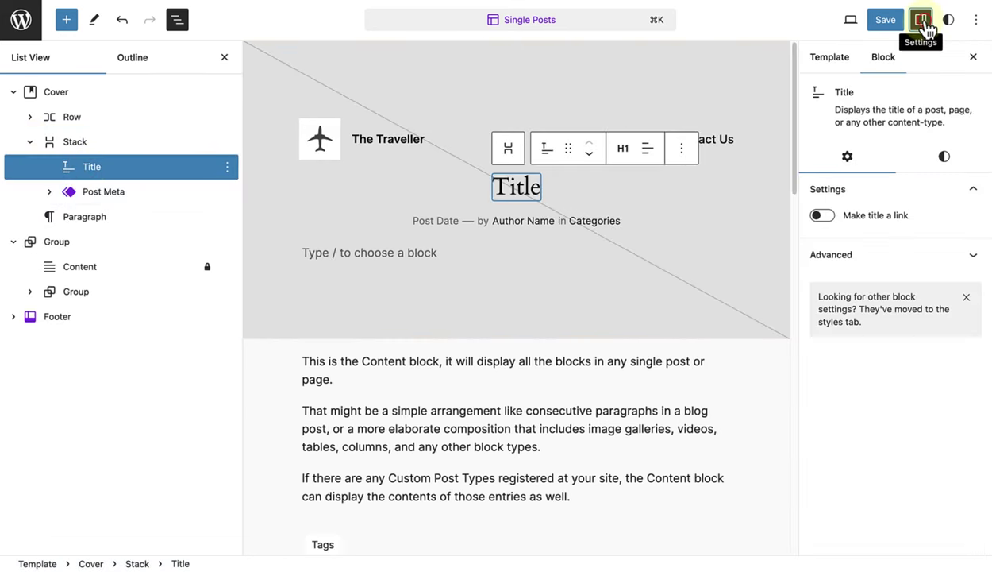
{"action": "left_click", "coordinate": [946, 159]}
{"action": "left_click_drag", "start_coordinate": [822, 458], "coordinate": [906, 458]}
{"action": "left_click_drag", "start_coordinate": [822, 486], "coordinate": [908, 486]}
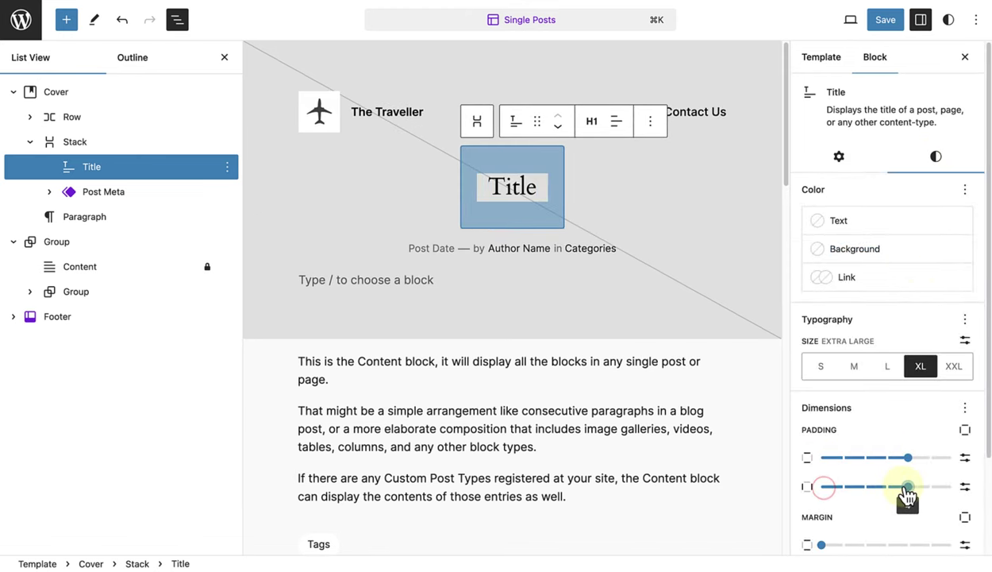
{"action": "left_click", "coordinate": [262, 64]}
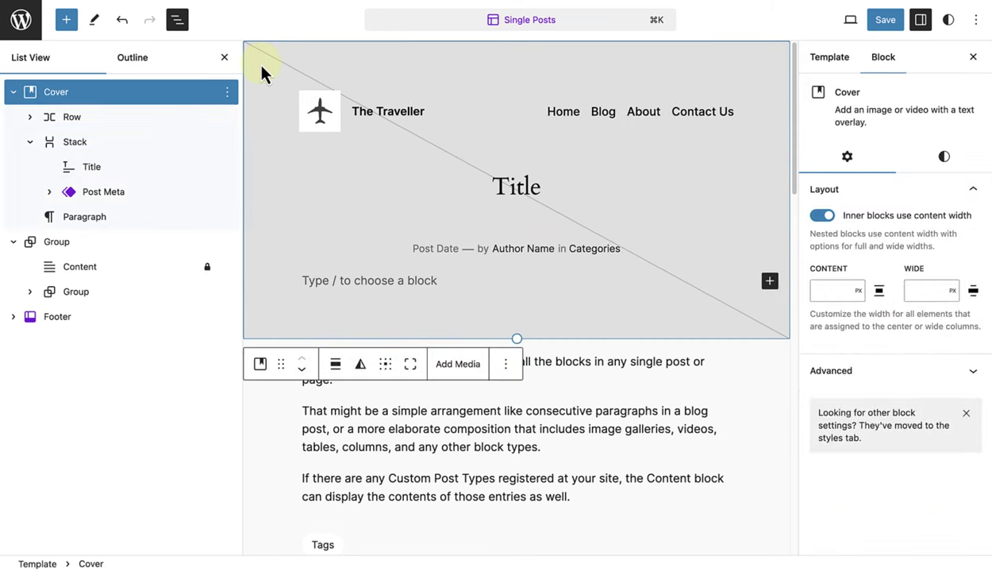
Set the cover overlay to the white Base / Two swatch at 70% opacity, then begin saving.
{"action": "left_click", "coordinate": [945, 162]}
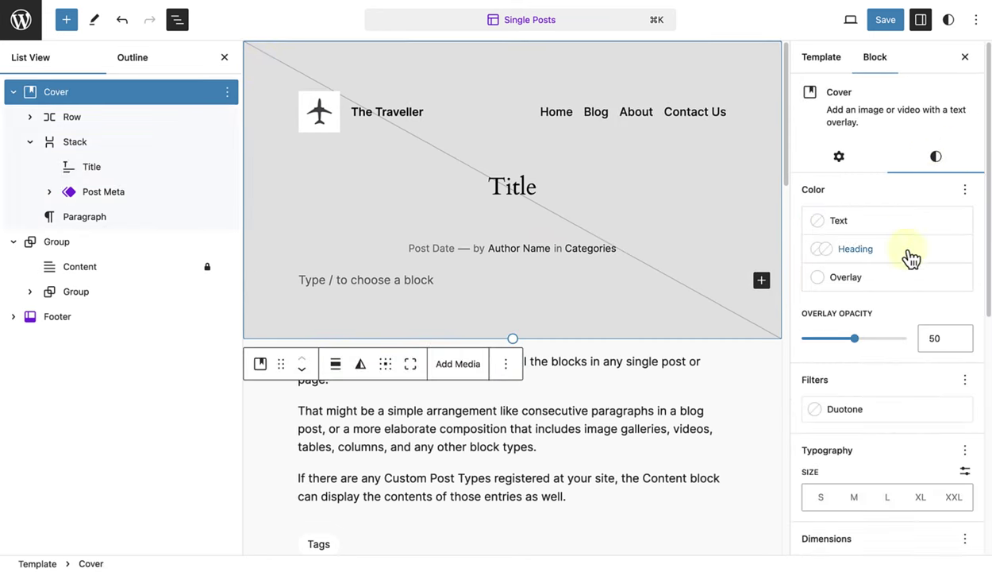
{"action": "left_click", "coordinate": [885, 280]}
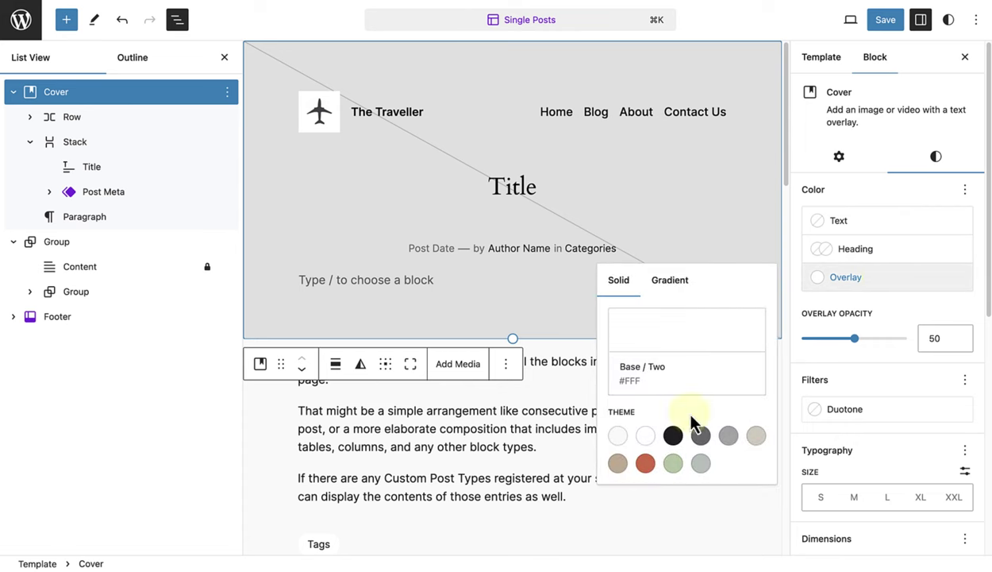
{"action": "left_click", "coordinate": [644, 437]}
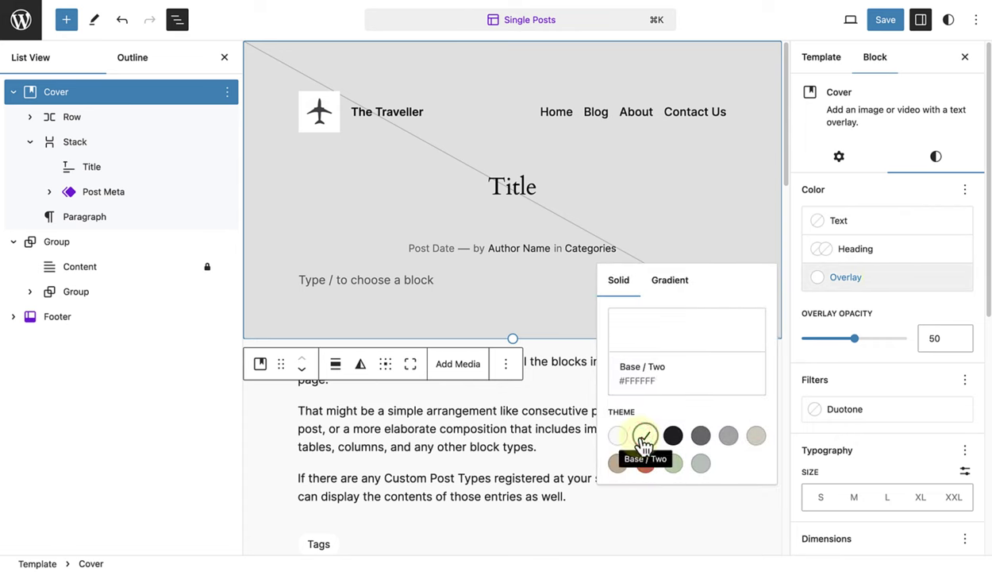
{"action": "left_click_drag", "start_coordinate": [863, 347], "coordinate": [876, 347]}
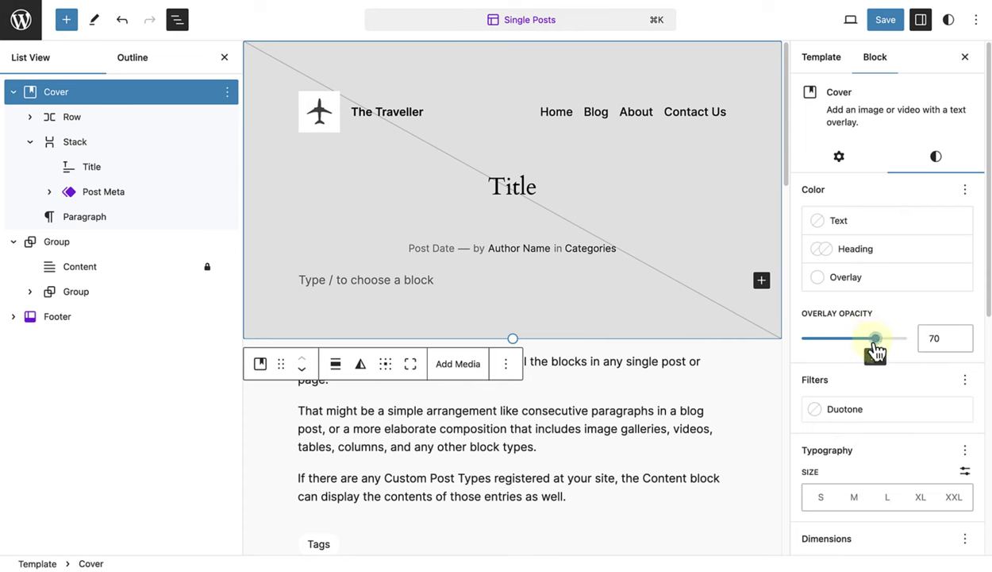
{"action": "left_click", "coordinate": [888, 26]}
Confirm saving both the Single Posts template and Header changes.
{"action": "left_click", "coordinate": [885, 25]}
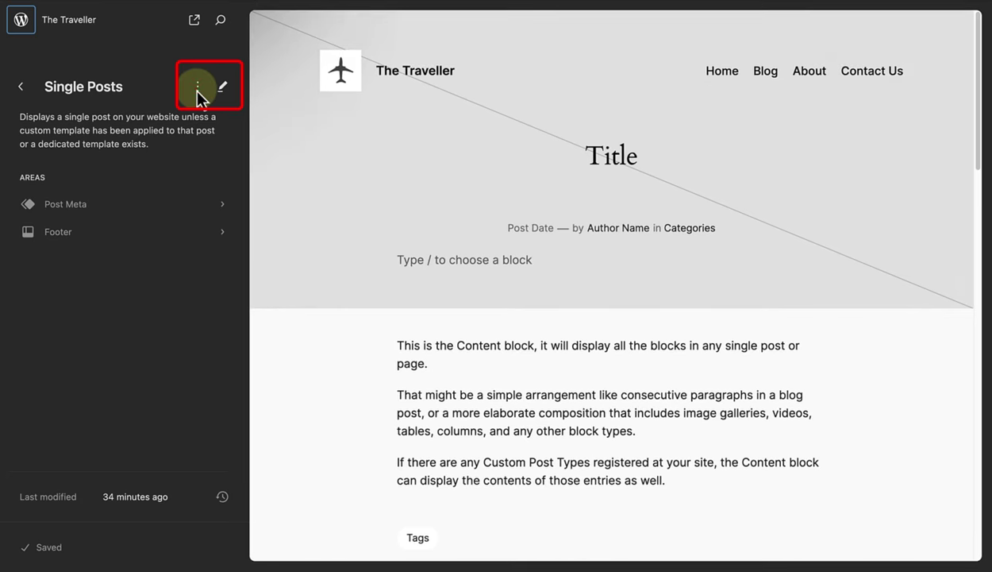
{"action": "left_click", "coordinate": [197, 86]}
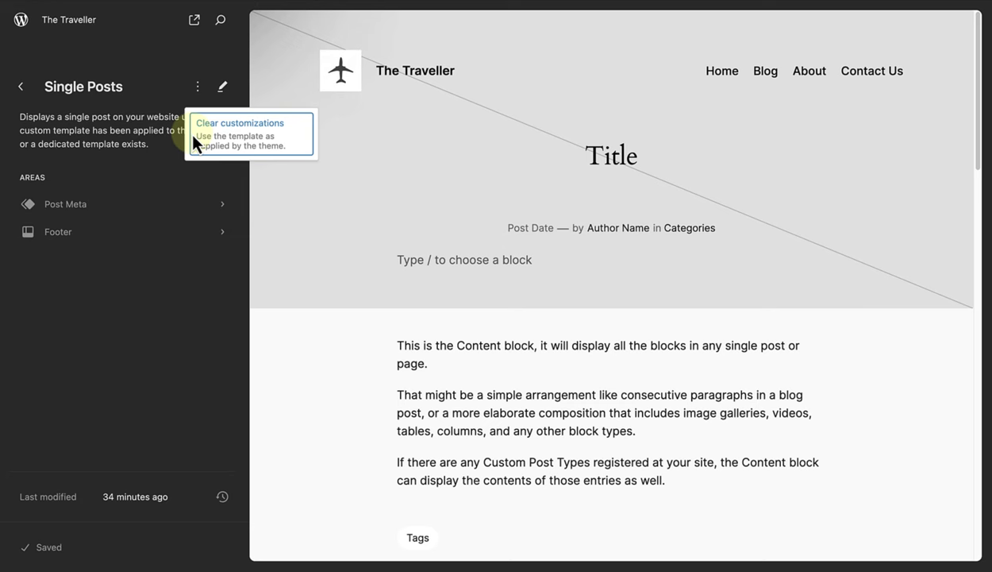
{"action": "left_click", "coordinate": [21, 89]}
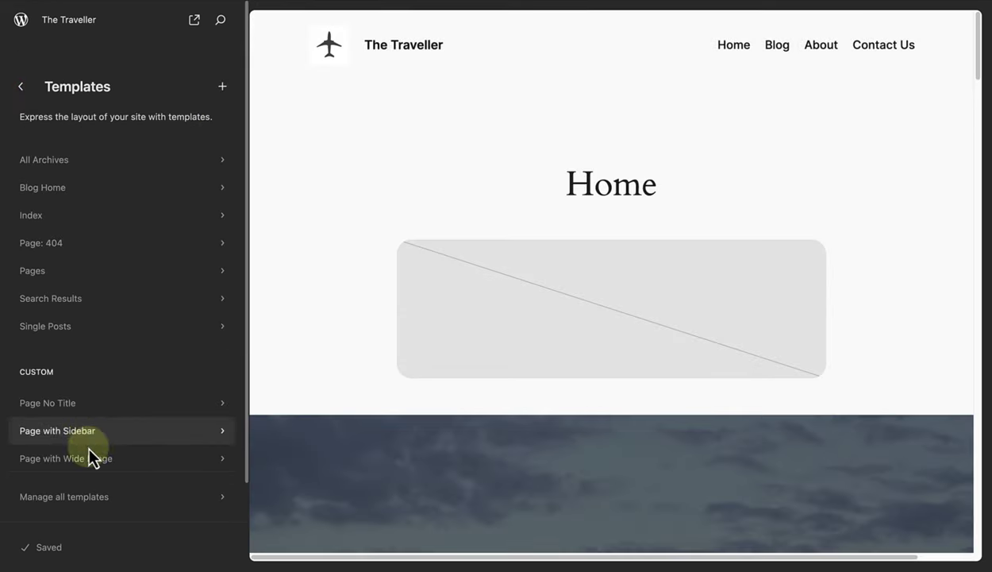
{"action": "left_click", "coordinate": [96, 497]}
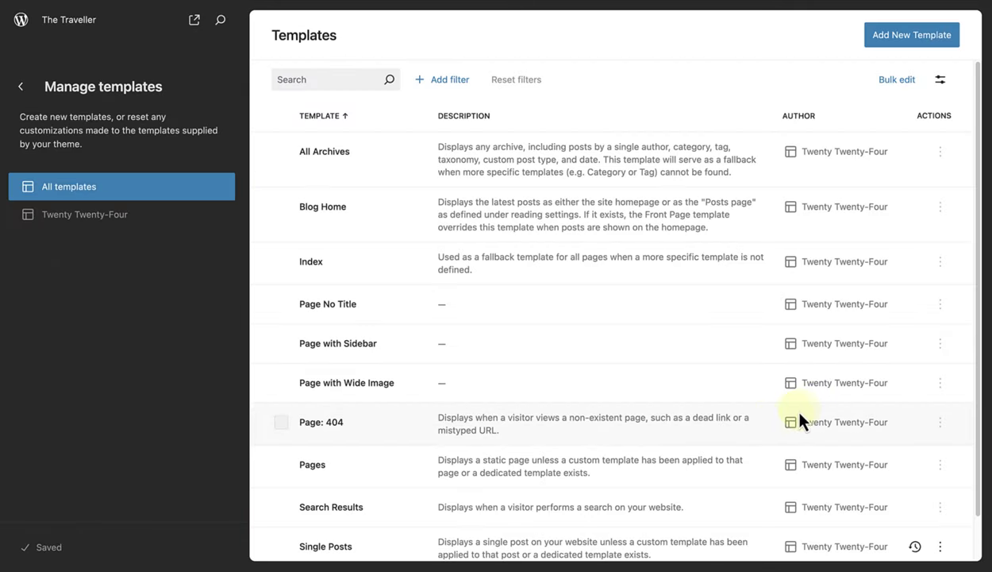
{"action": "scroll", "coordinate": [801, 415], "scroll_direction": "down", "scroll_amount": 1}
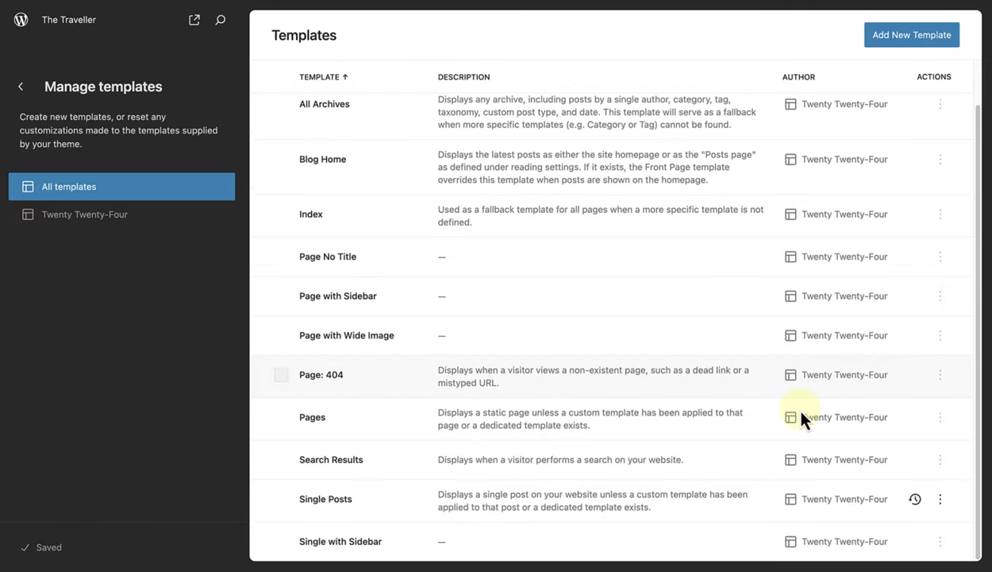
{"action": "left_click", "coordinate": [914, 502]}
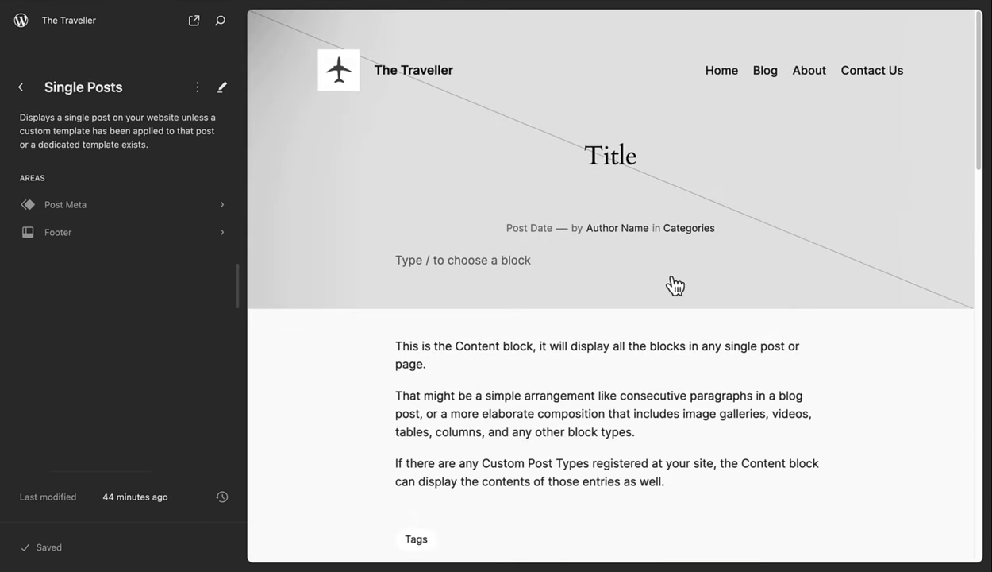